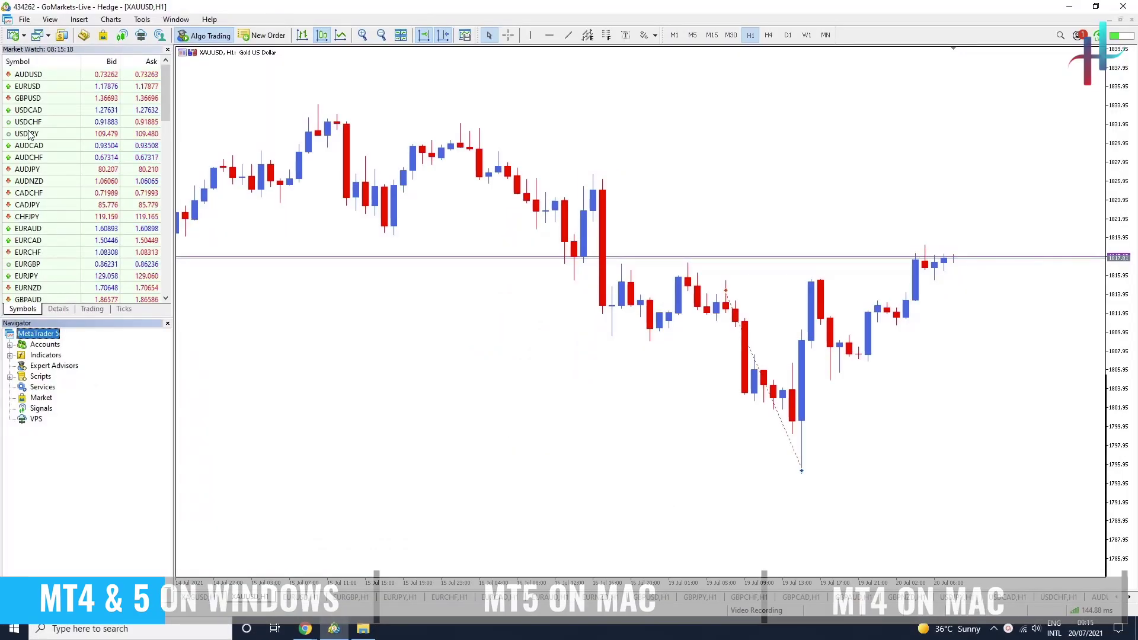
# - Open MetaTrader 5's data folder from the File menu
pyautogui.click(24, 19)
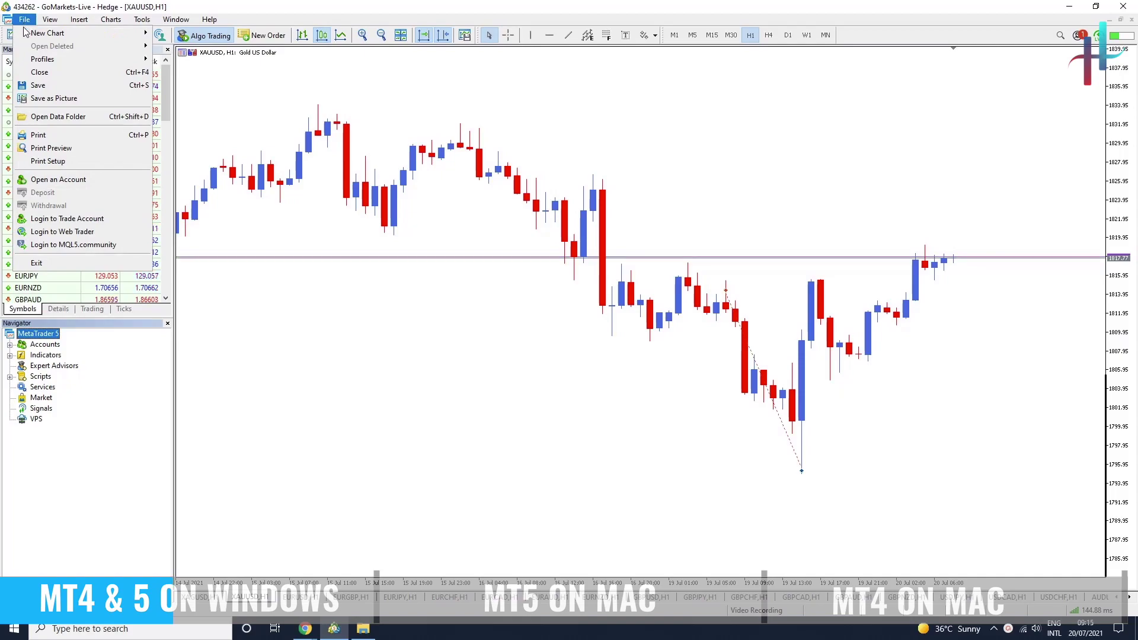
pyautogui.click(42, 117)
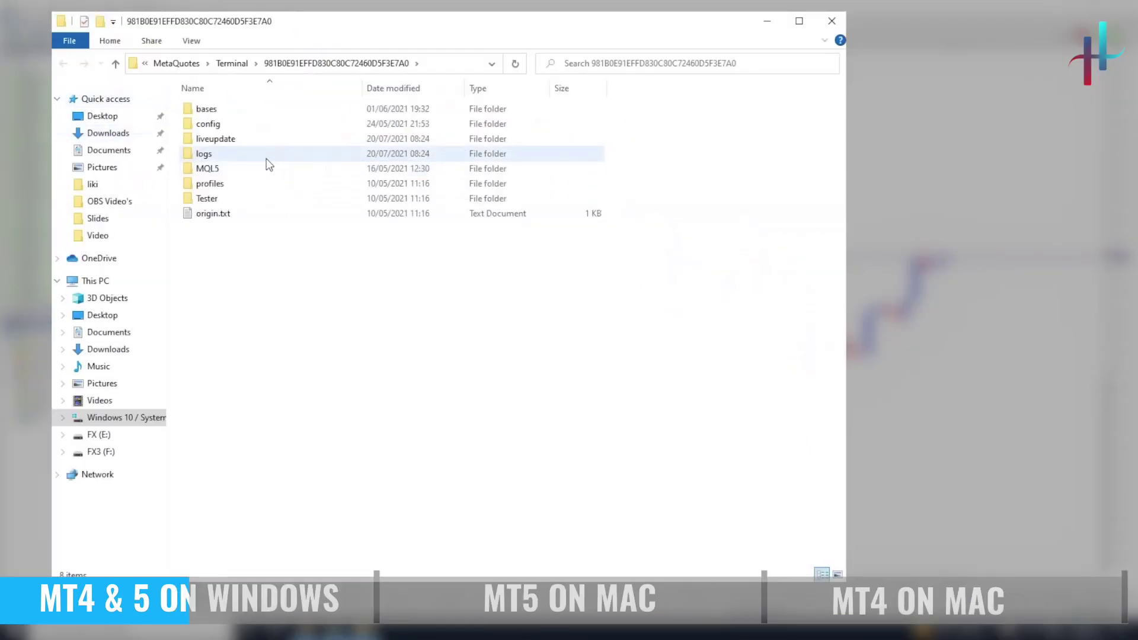
# - Paste Spread Offset.ex5 into the data folder's MQL5 > Experts folder
pyautogui.doubleClick(221, 170)
pyautogui.doubleClick(235, 113)
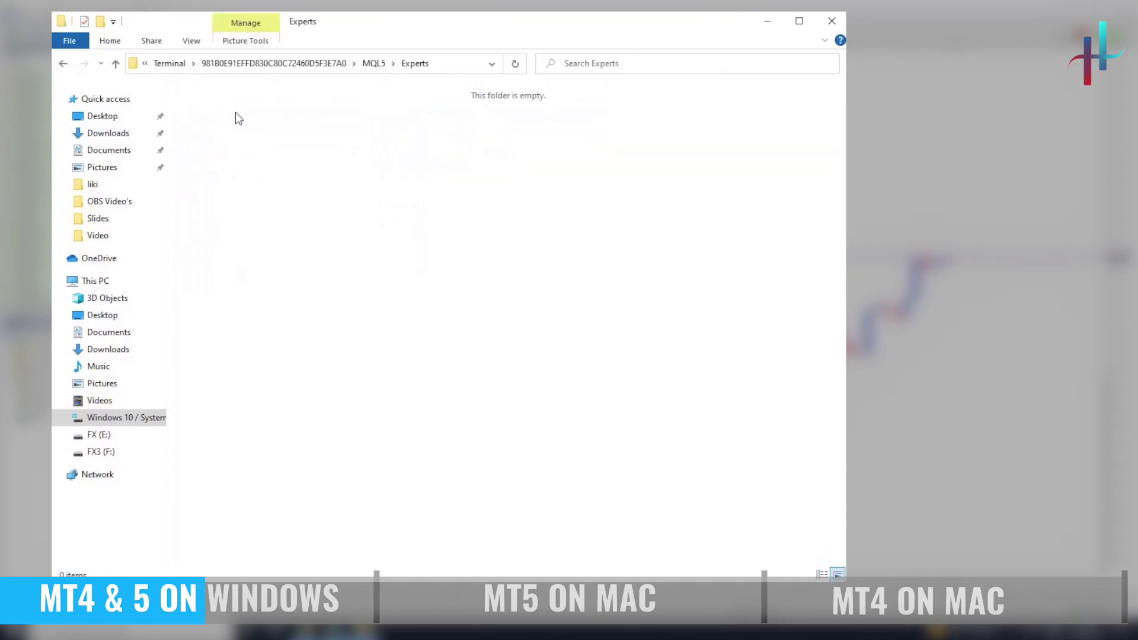
pyautogui.rightClick(256, 133)
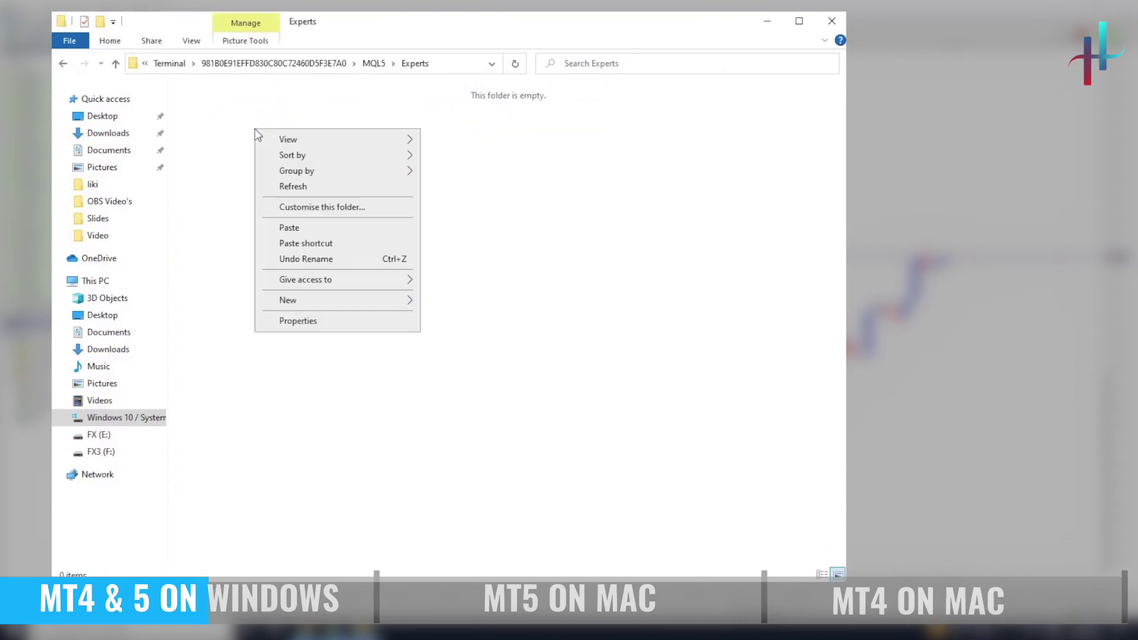
pyautogui.click(311, 229)
pyautogui.click(310, 228)
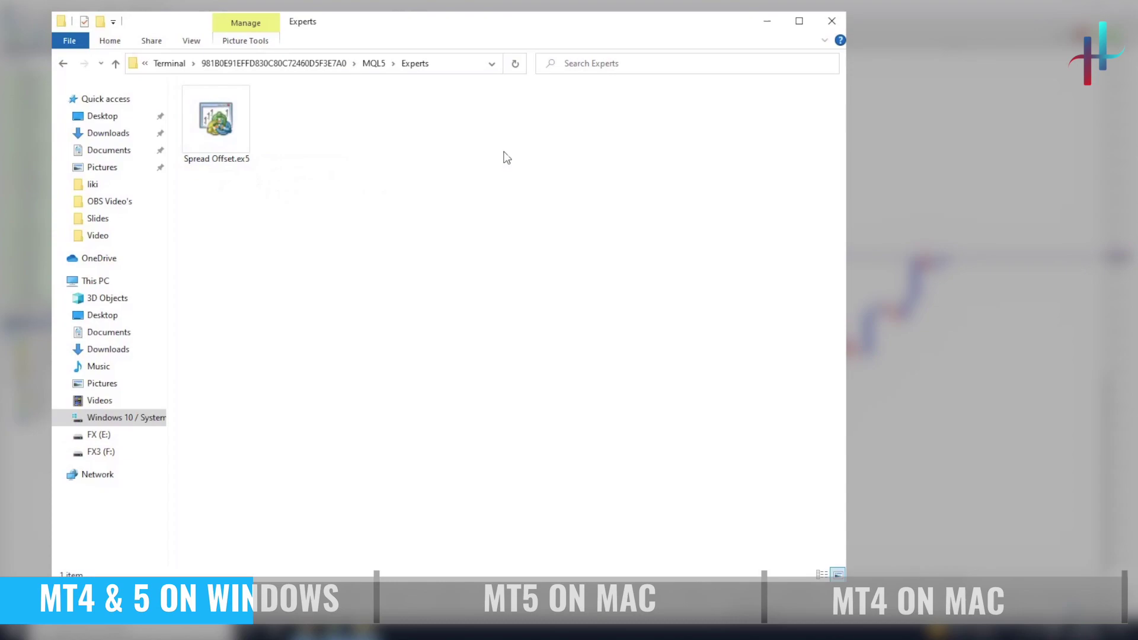
# - Close Explorer and refresh the Navigator's Expert Advisors group so Spread Offset is listed
pyautogui.click(831, 20)
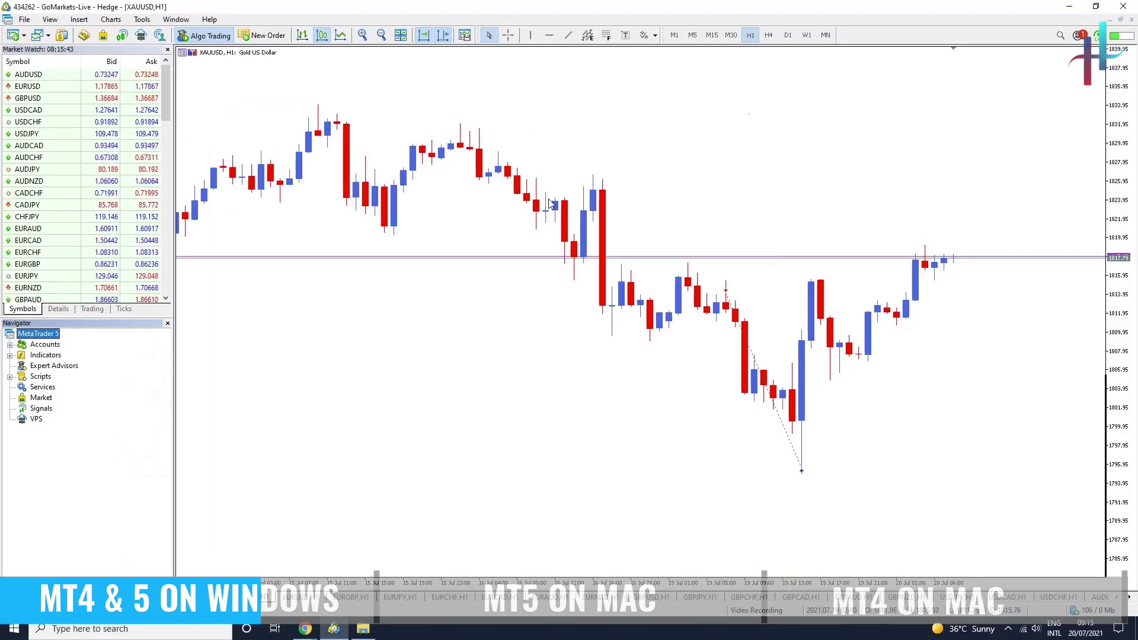
pyautogui.click(45, 371)
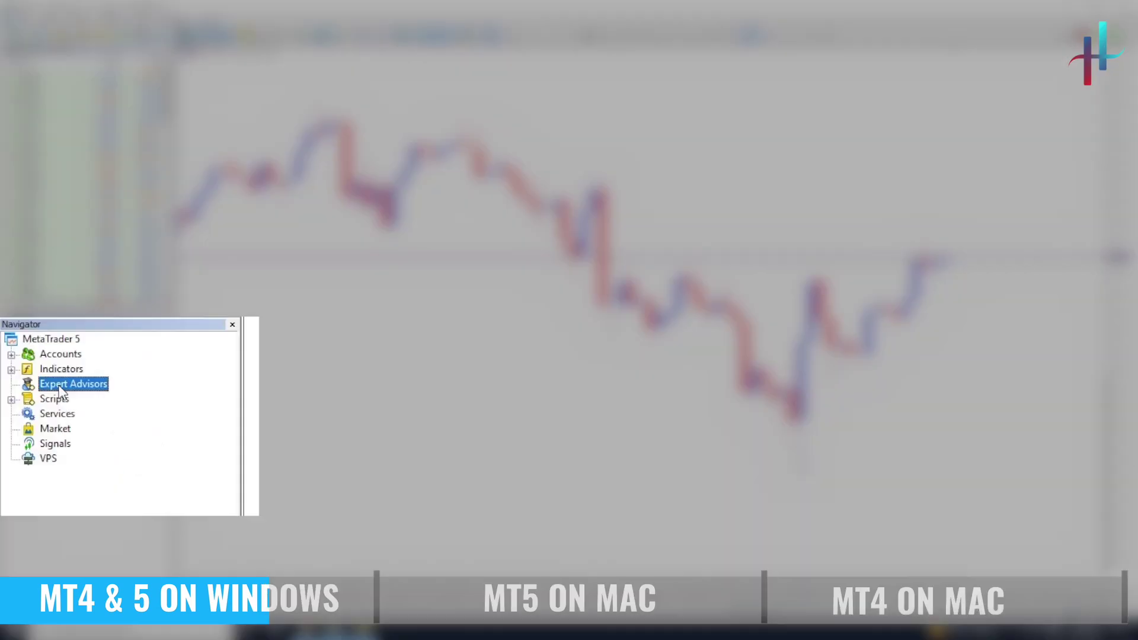
pyautogui.rightClick(60, 392)
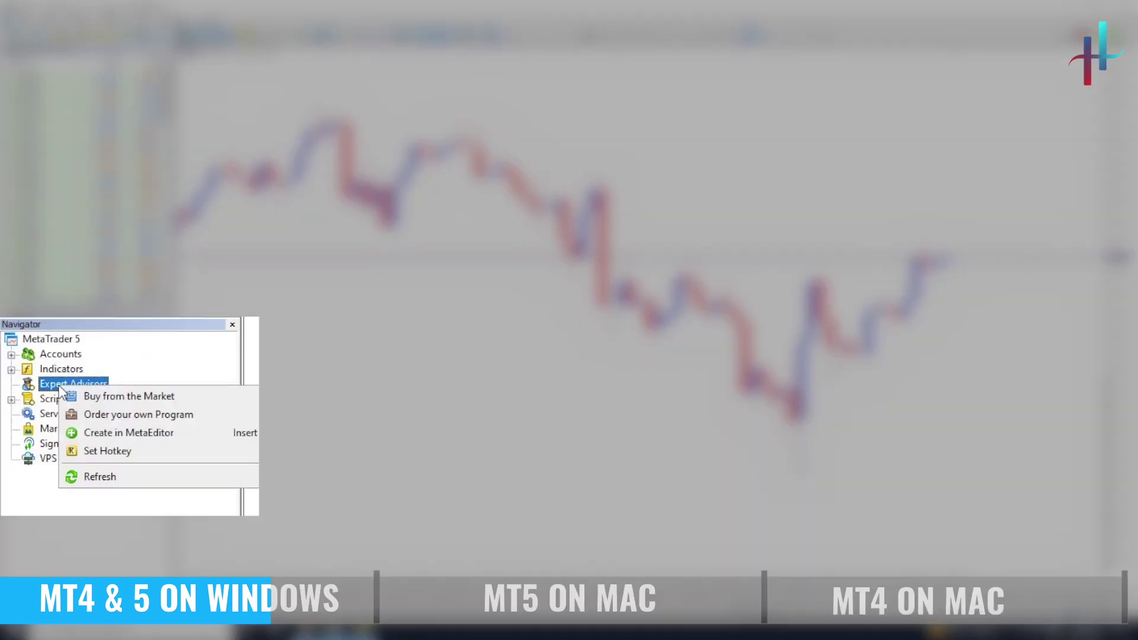
pyautogui.click(99, 480)
pyautogui.click(101, 401)
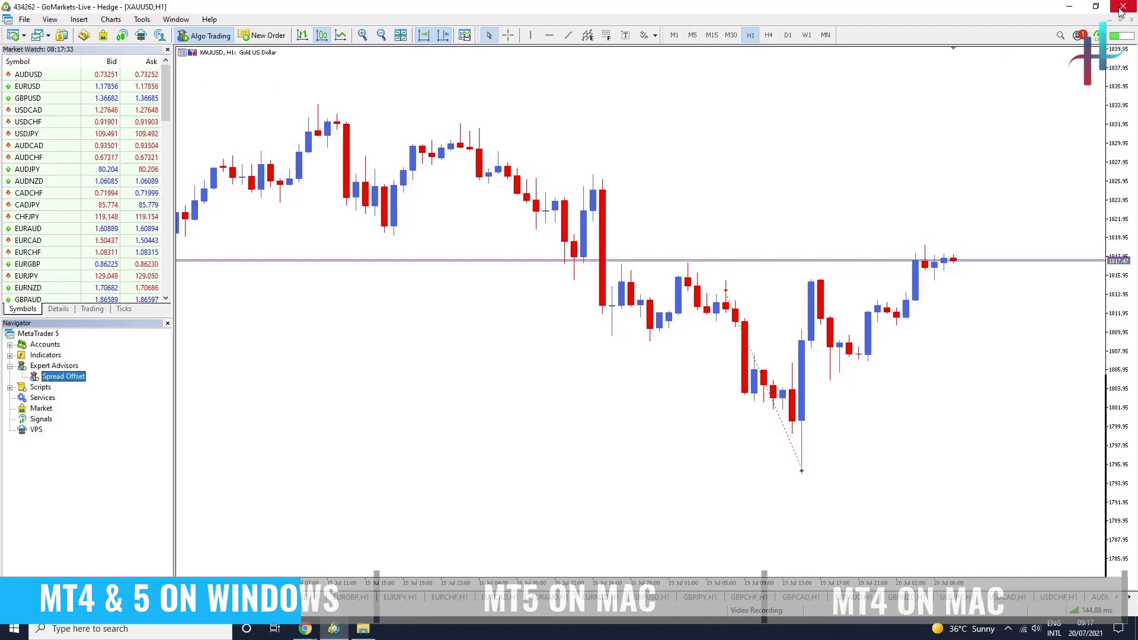
# - Close MetaTrader and copy the Spread Offset file from the desktop
pyautogui.click(1122, 9)
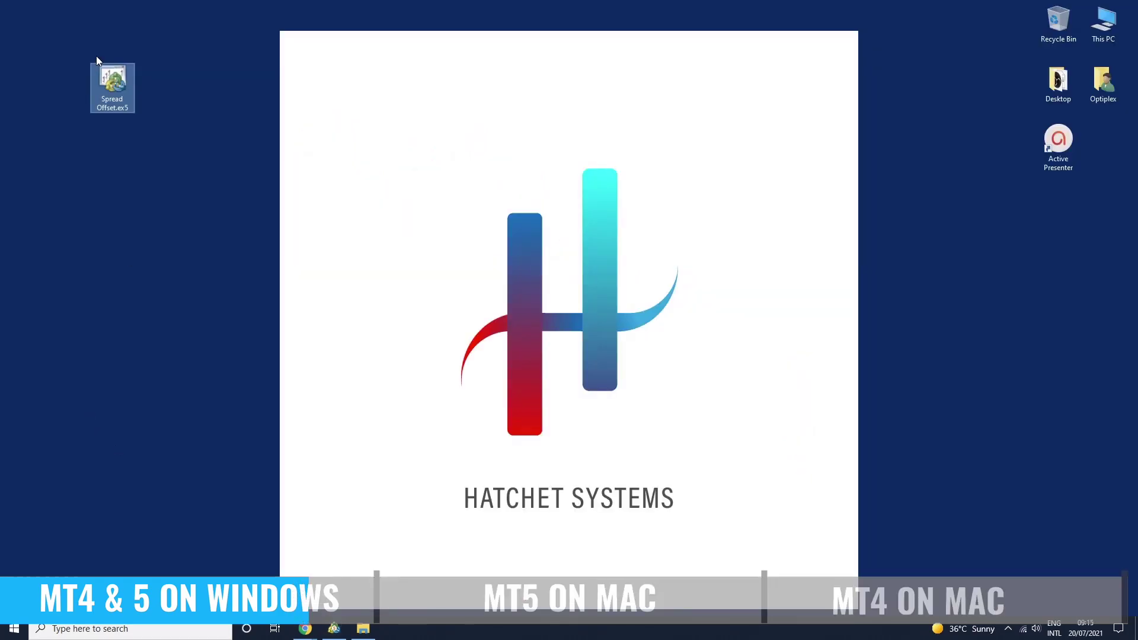
pyautogui.click(106, 99)
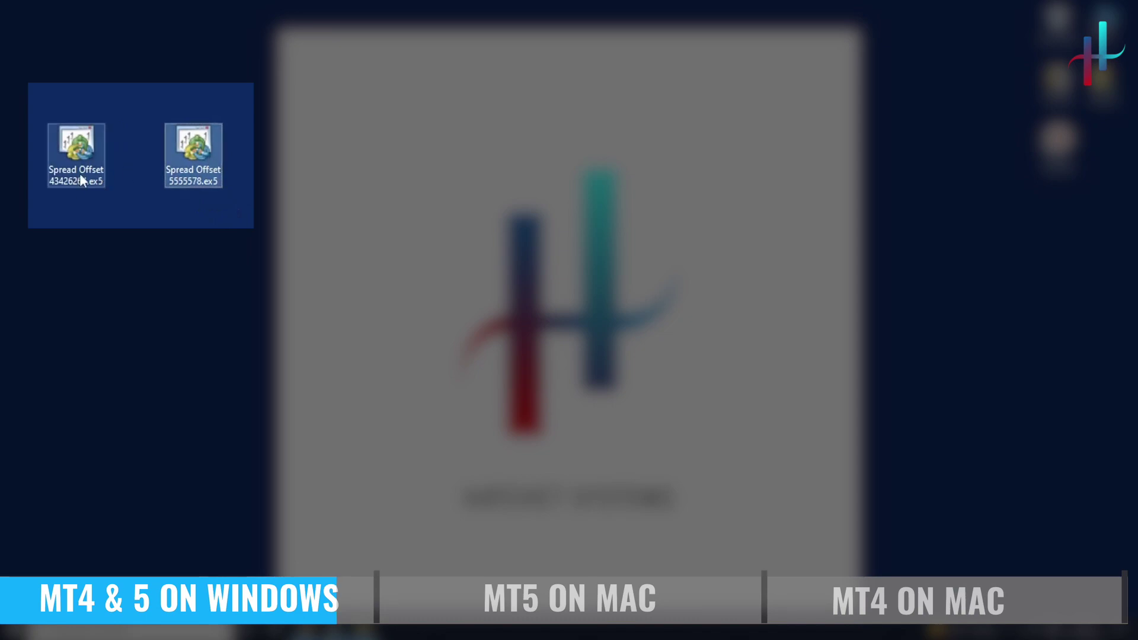
pyautogui.click(111, 166)
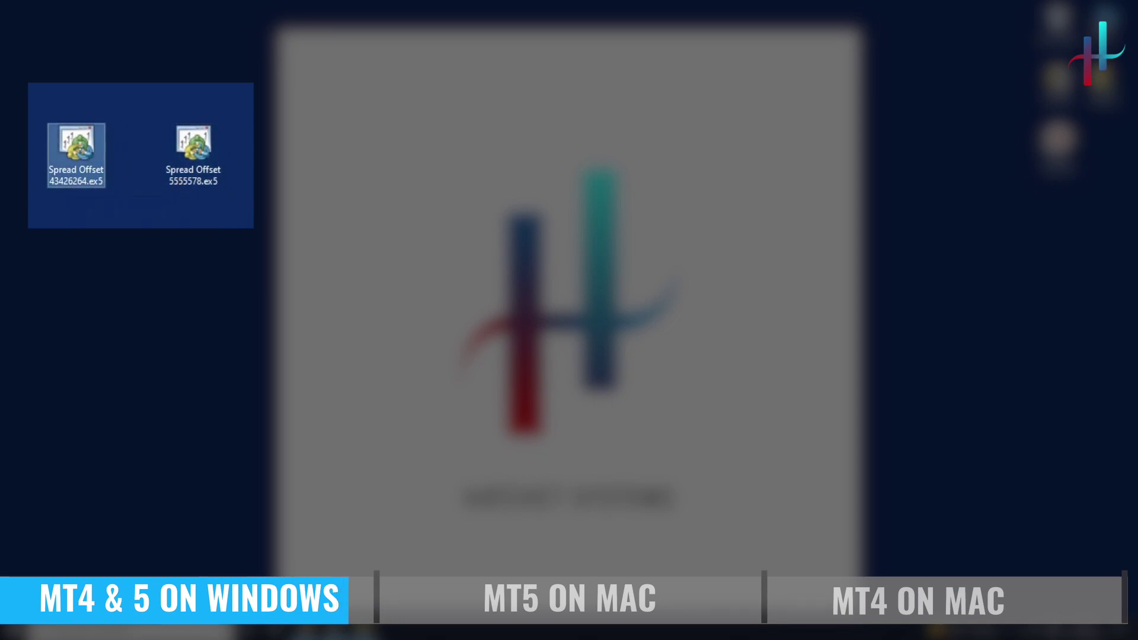
pyautogui.hotkey('ctrl', 'c')
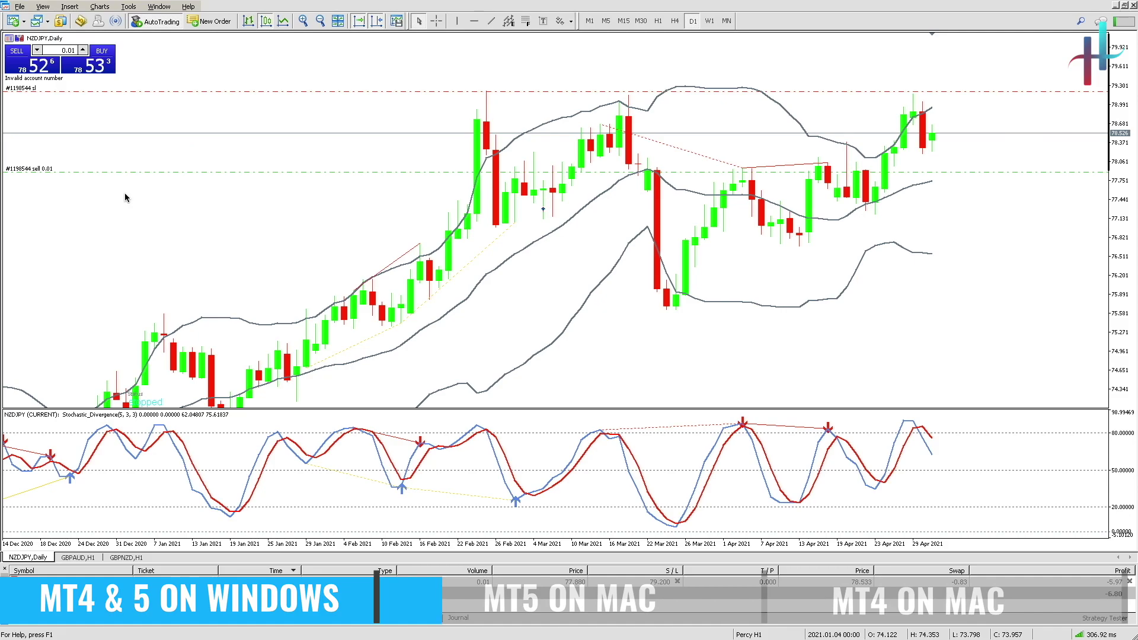
# - Show Market Watch and Navigator, dragging the splitter up to enlarge the Navigator
pyautogui.click(40, 8)
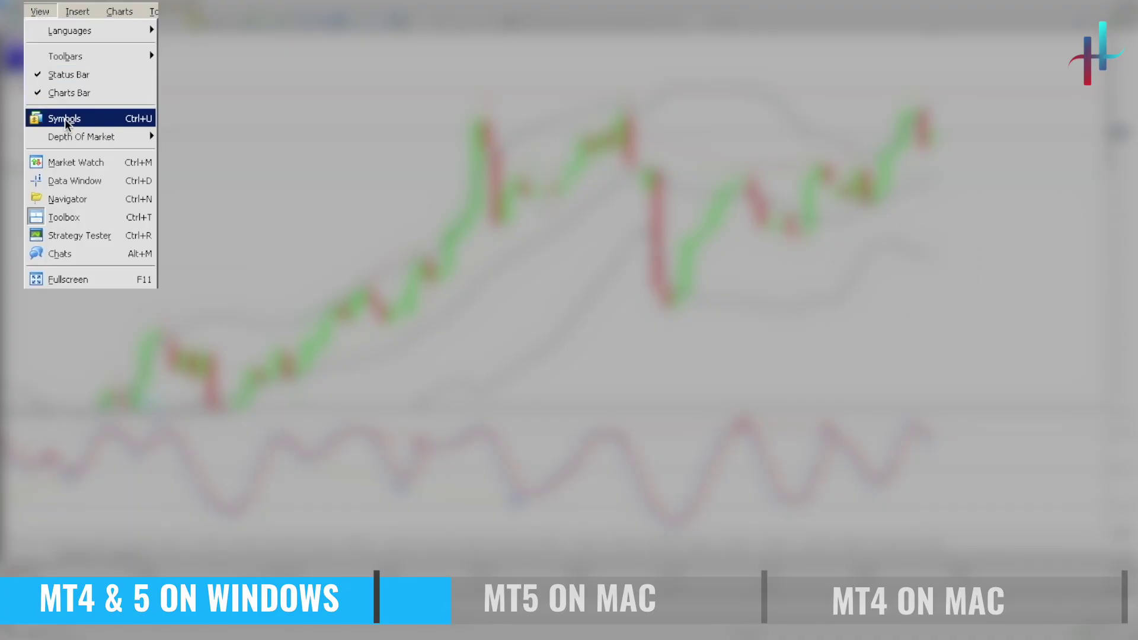
pyautogui.click(76, 162)
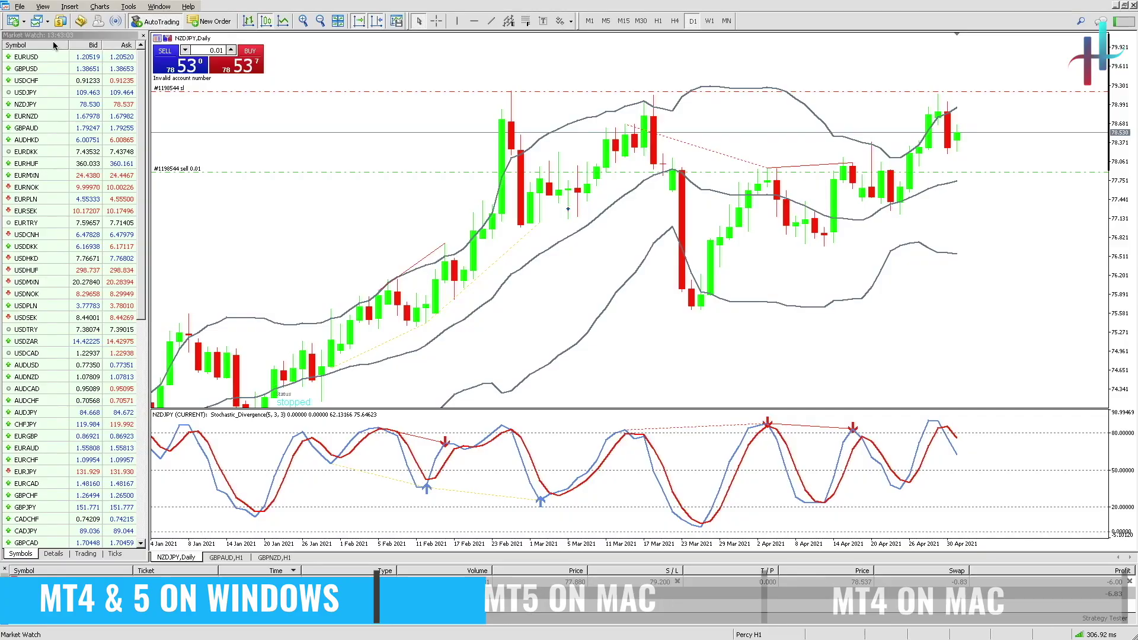
pyautogui.click(43, 8)
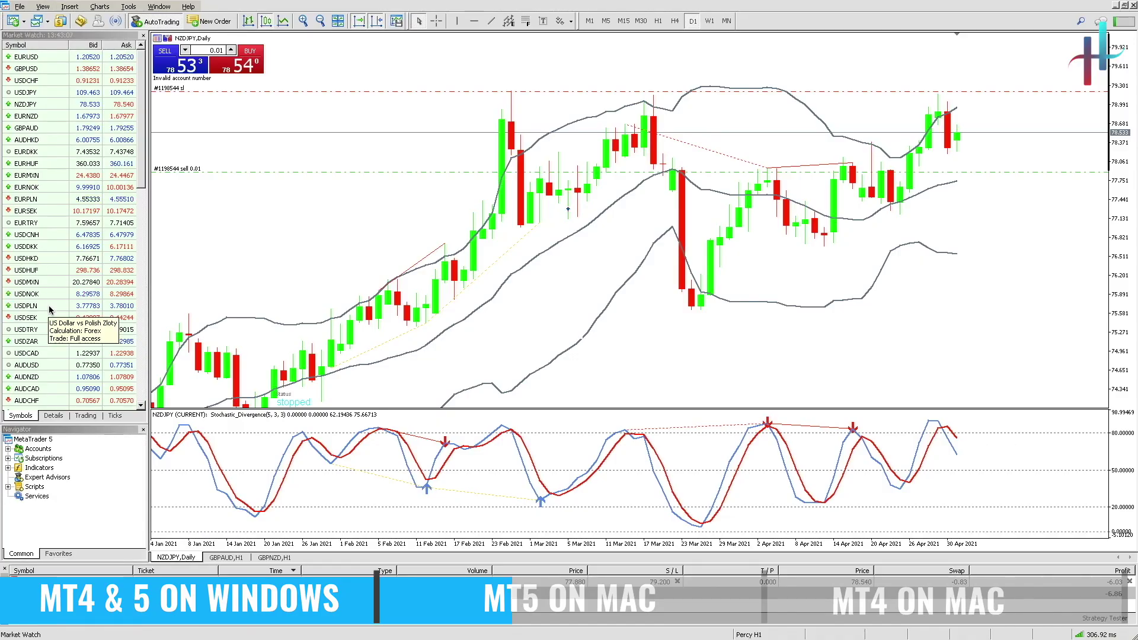
pyautogui.moveTo(76, 425); pyautogui.dragTo(77, 258)
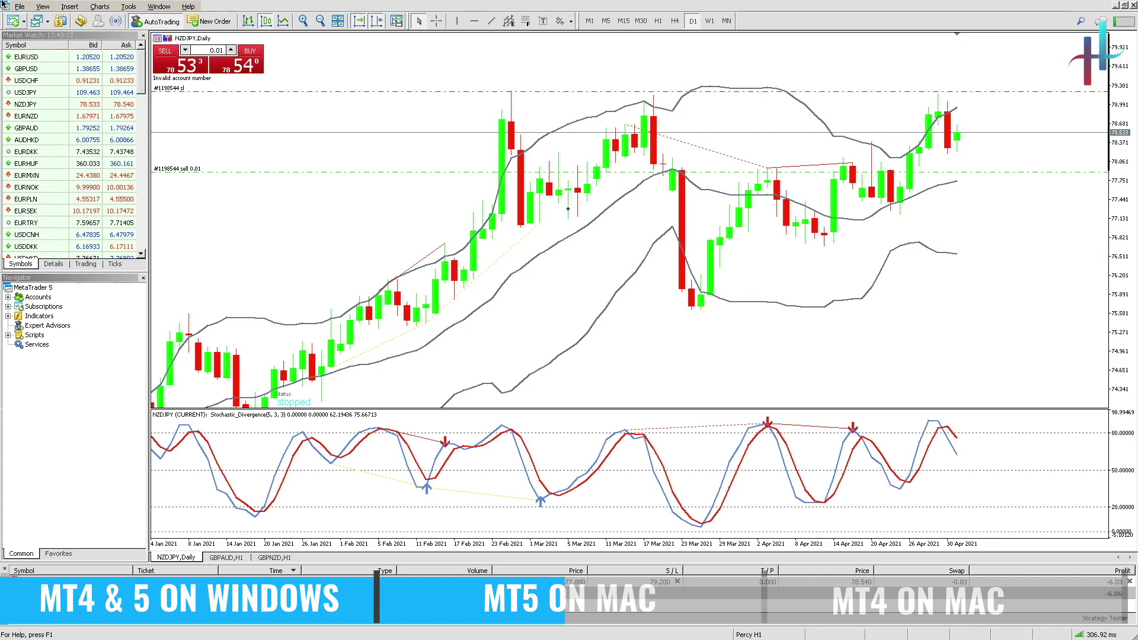
pyautogui.click(19, 7)
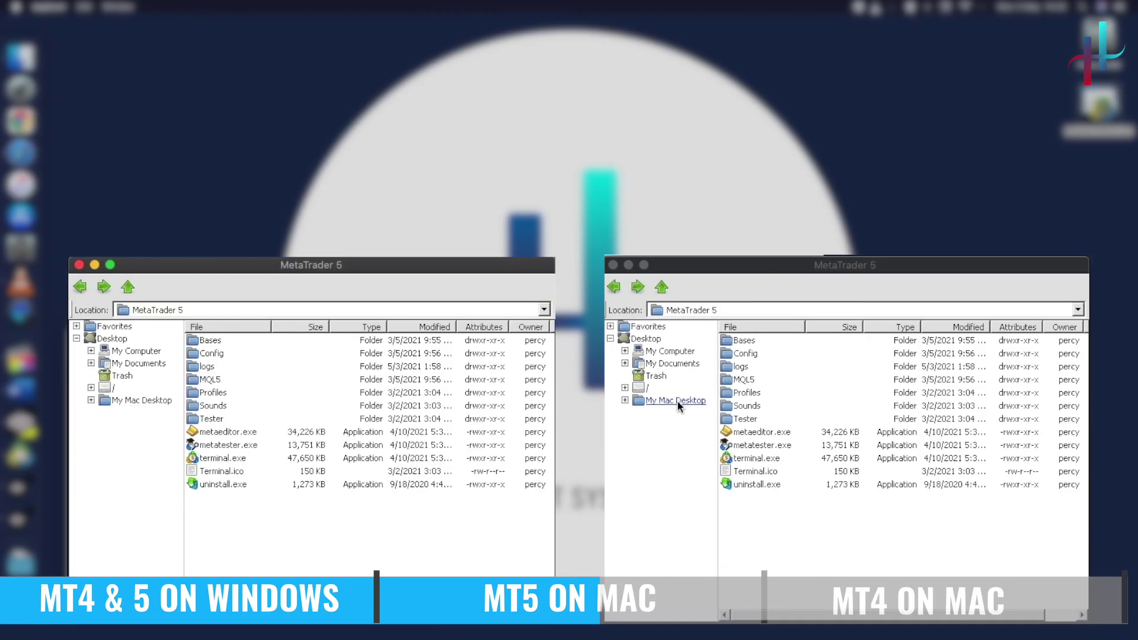
# - Open the MQL5 > Experts folder in the Mac data folder
pyautogui.click(677, 401)
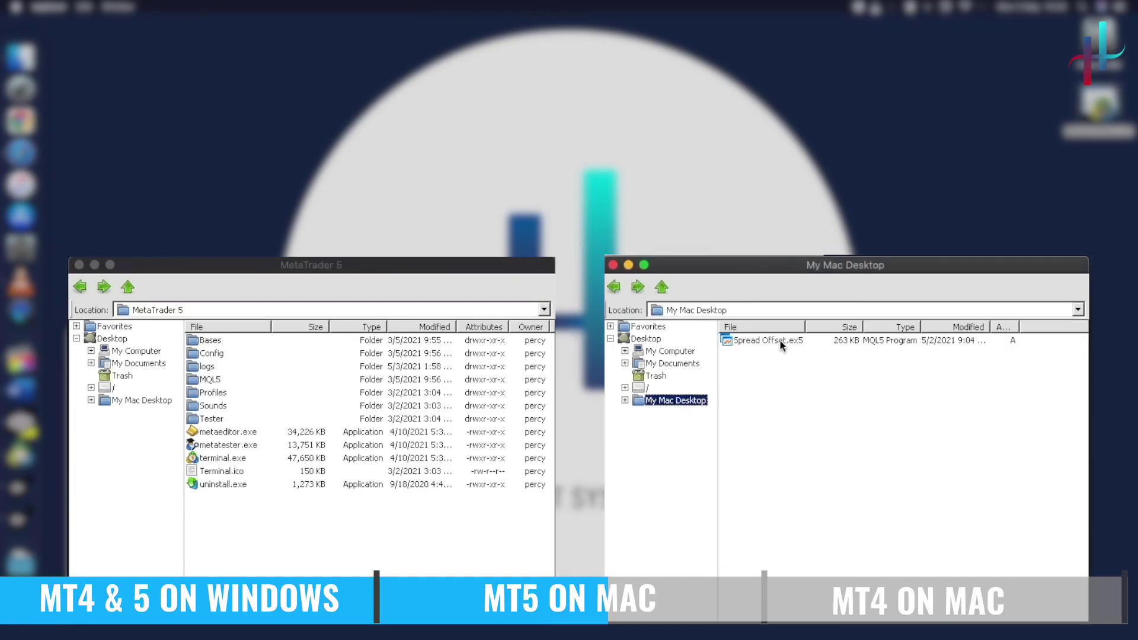
pyautogui.click(780, 342)
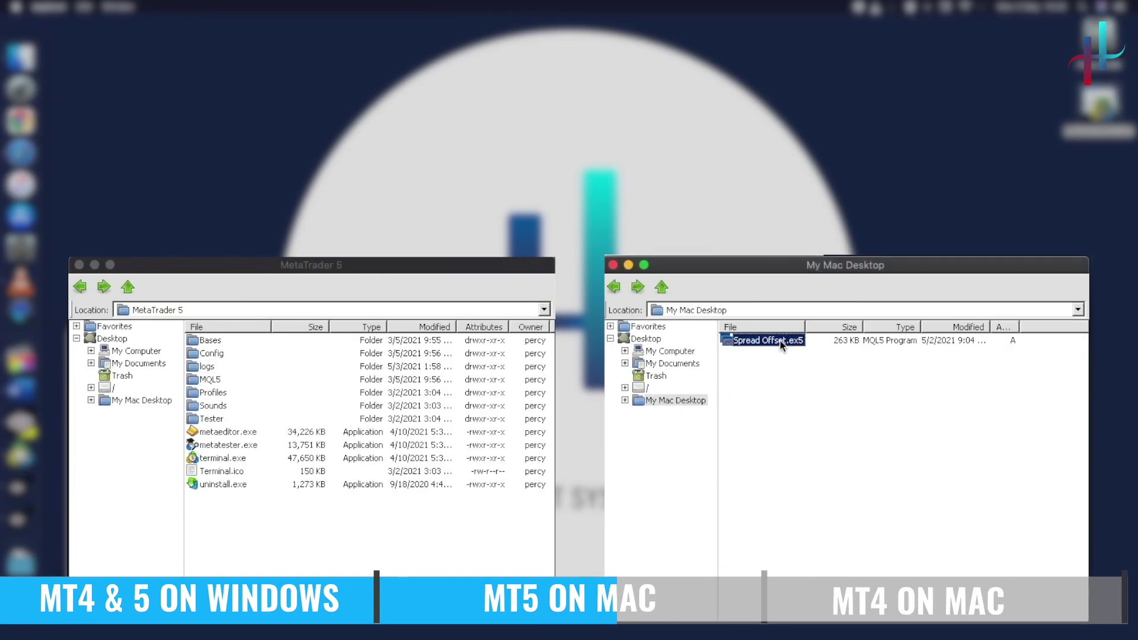
pyautogui.click(209, 379)
pyautogui.doubleClick(211, 380)
pyautogui.click(214, 343)
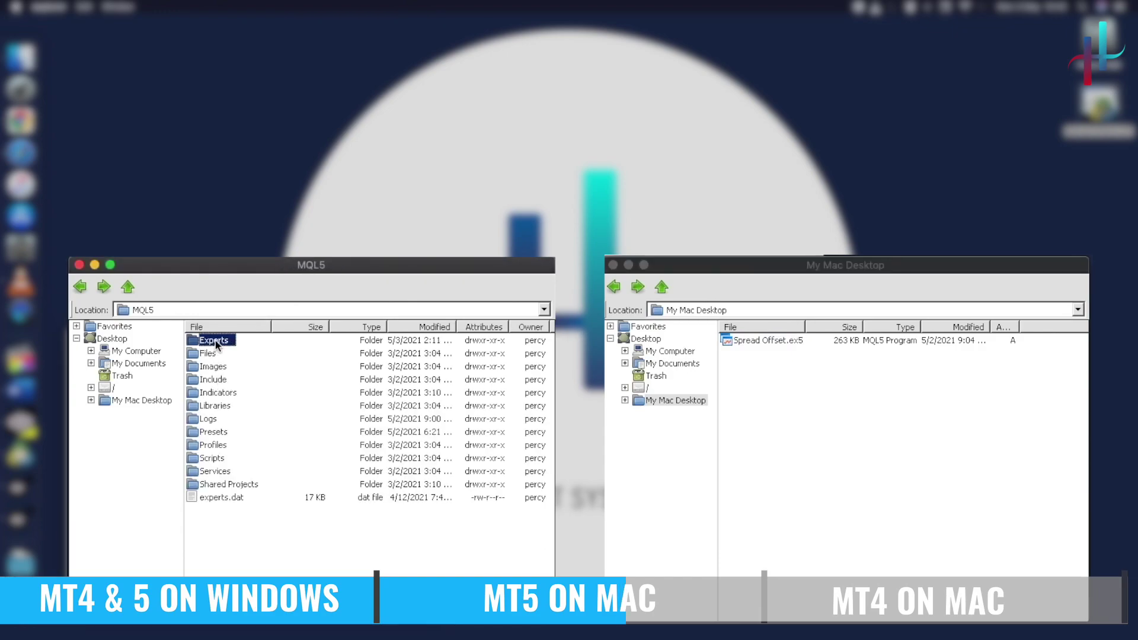
pyautogui.doubleClick(214, 342)
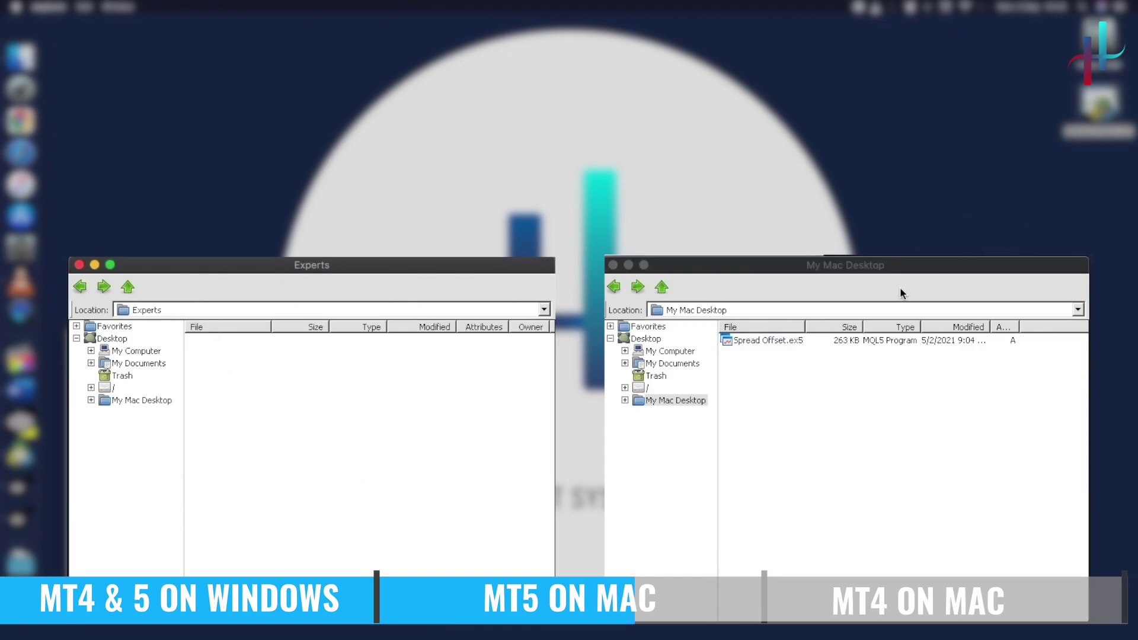
# - Copy Spread Offset.ex5 from the desktop, paste it into Experts, and close the window
pyautogui.click(781, 343)
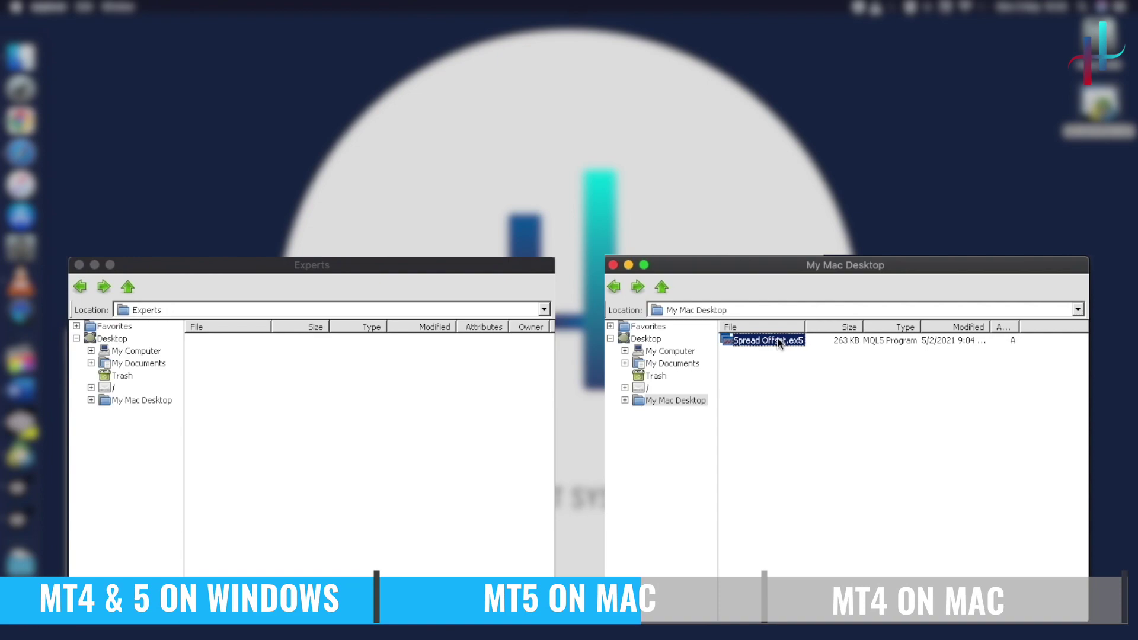
pyautogui.click(809, 356)
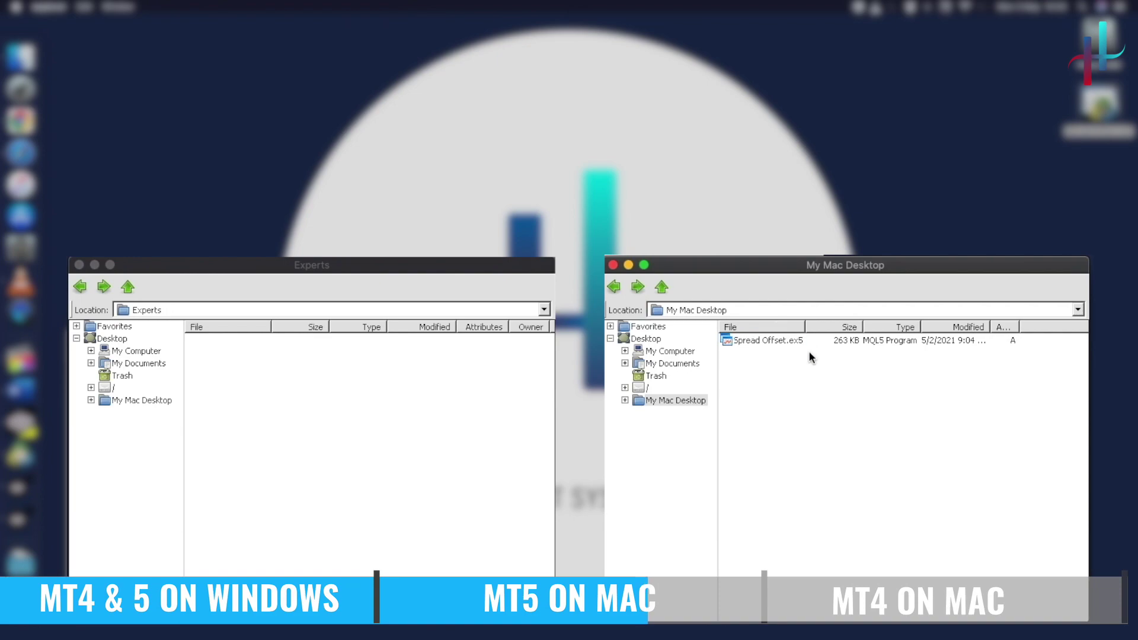
pyautogui.rightClick(779, 340)
pyautogui.click(823, 402)
pyautogui.click(322, 400)
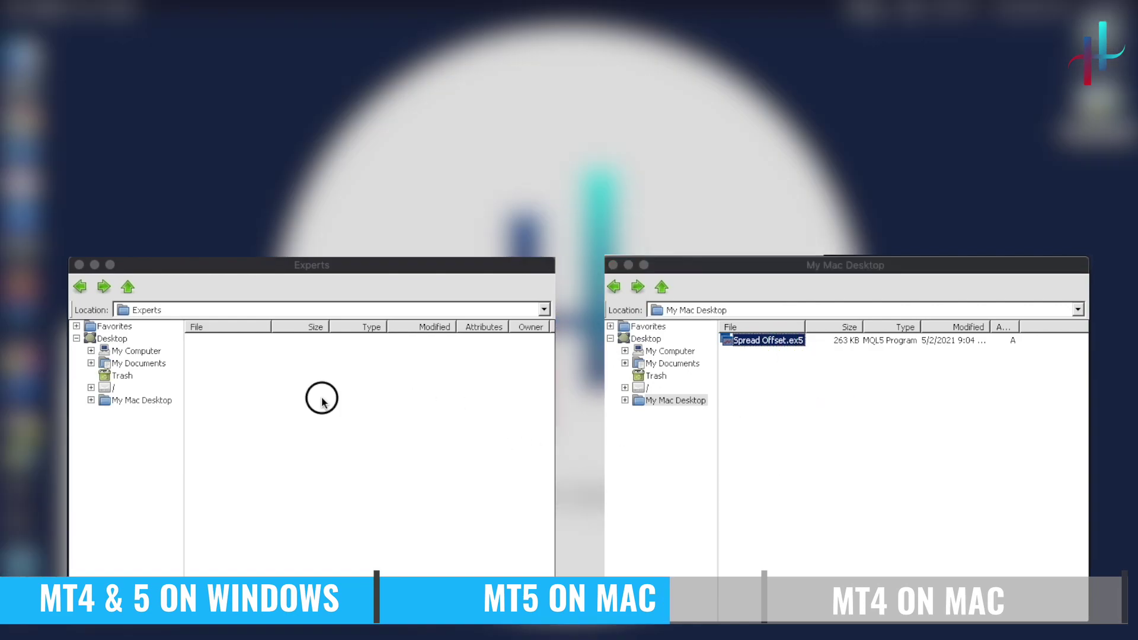
pyautogui.rightClick(322, 400)
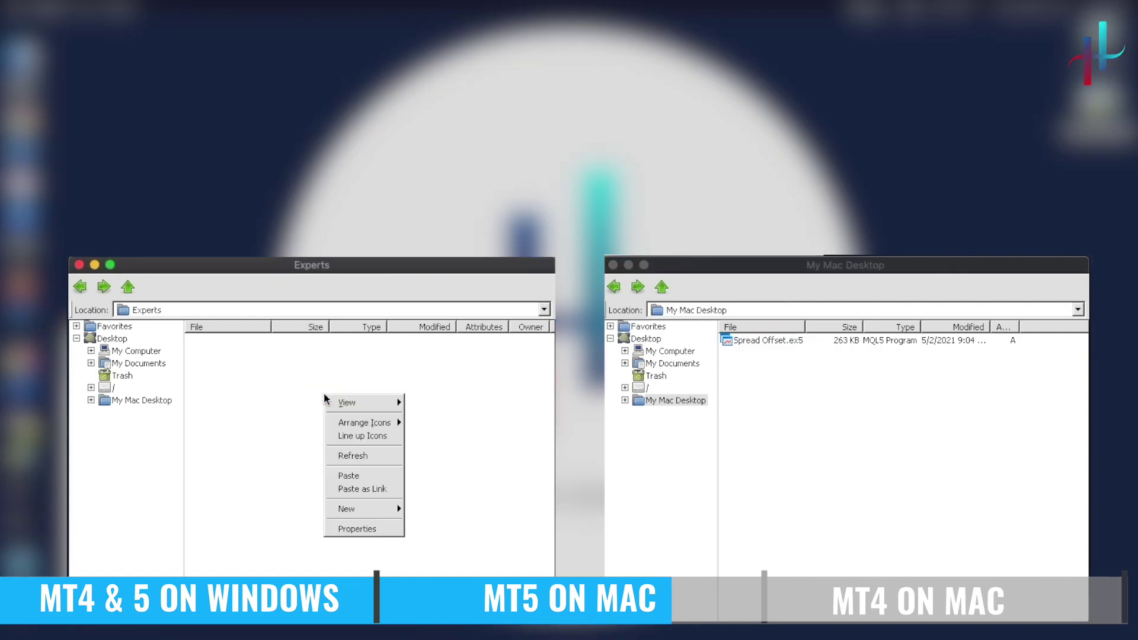
pyautogui.click(354, 479)
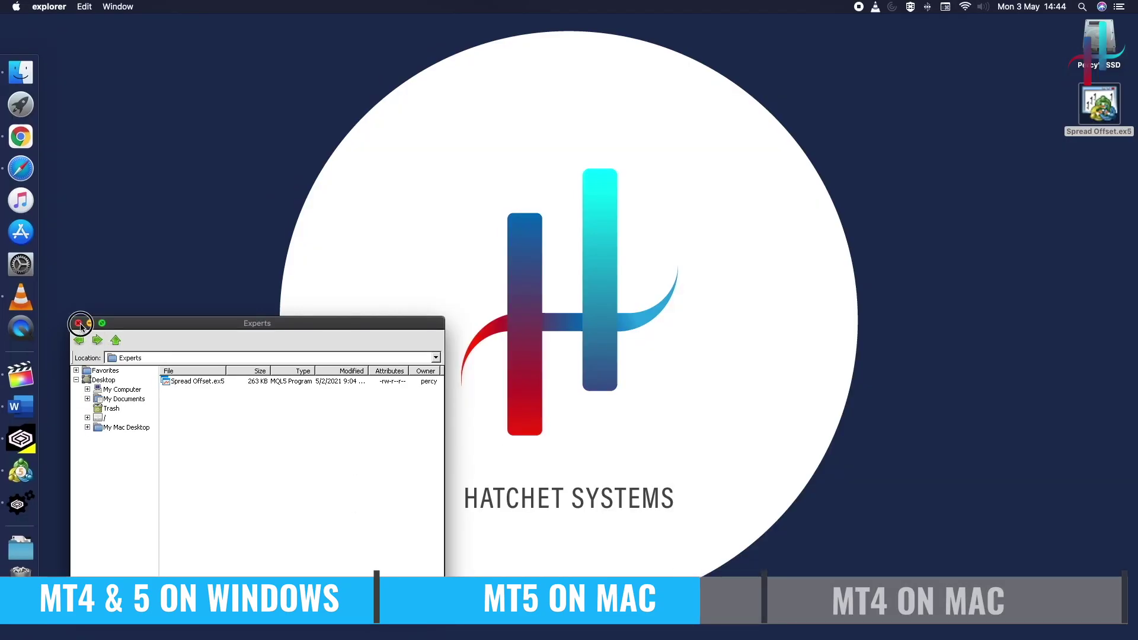
pyautogui.click(77, 322)
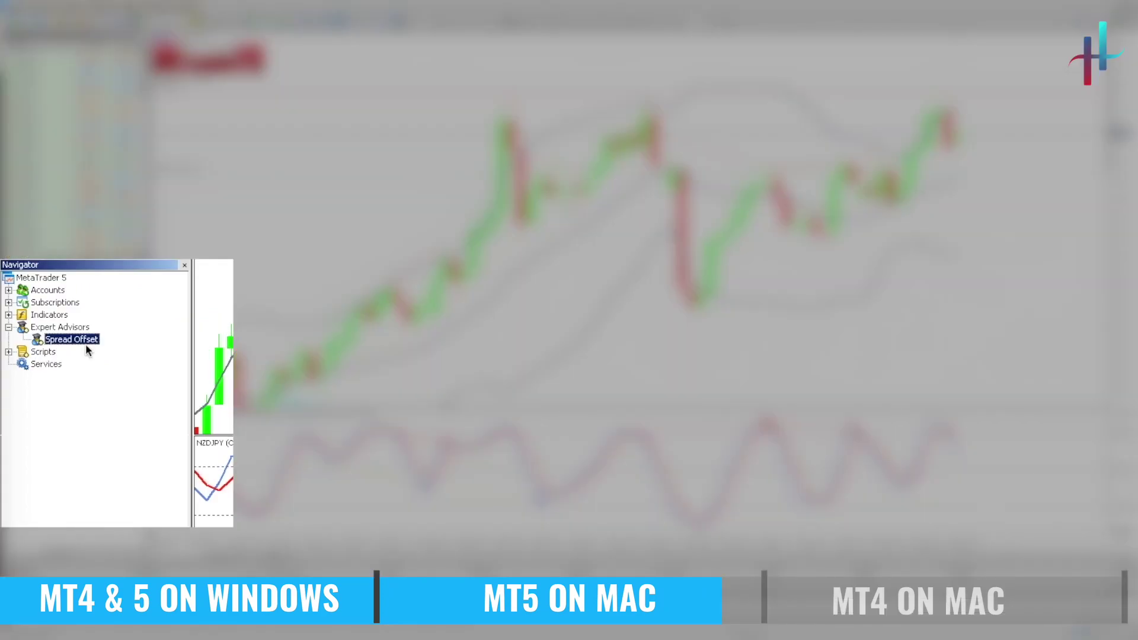
# - Refresh the Navigator's expert advisor list, then quit MetaTrader 5
pyautogui.rightClick(86, 349)
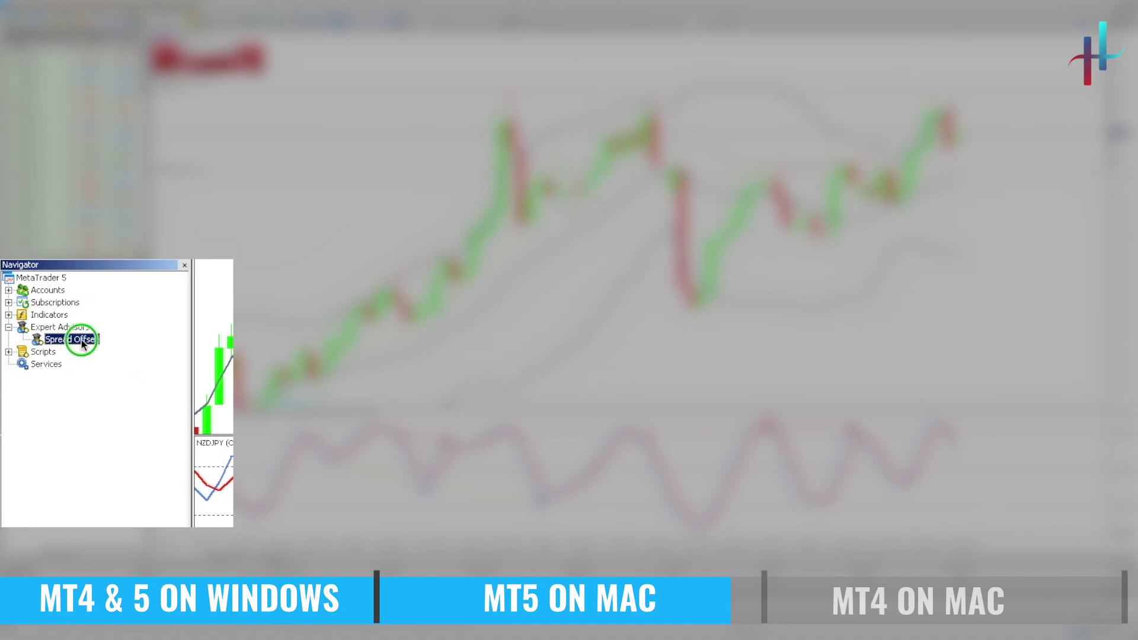
pyautogui.click(159, 518)
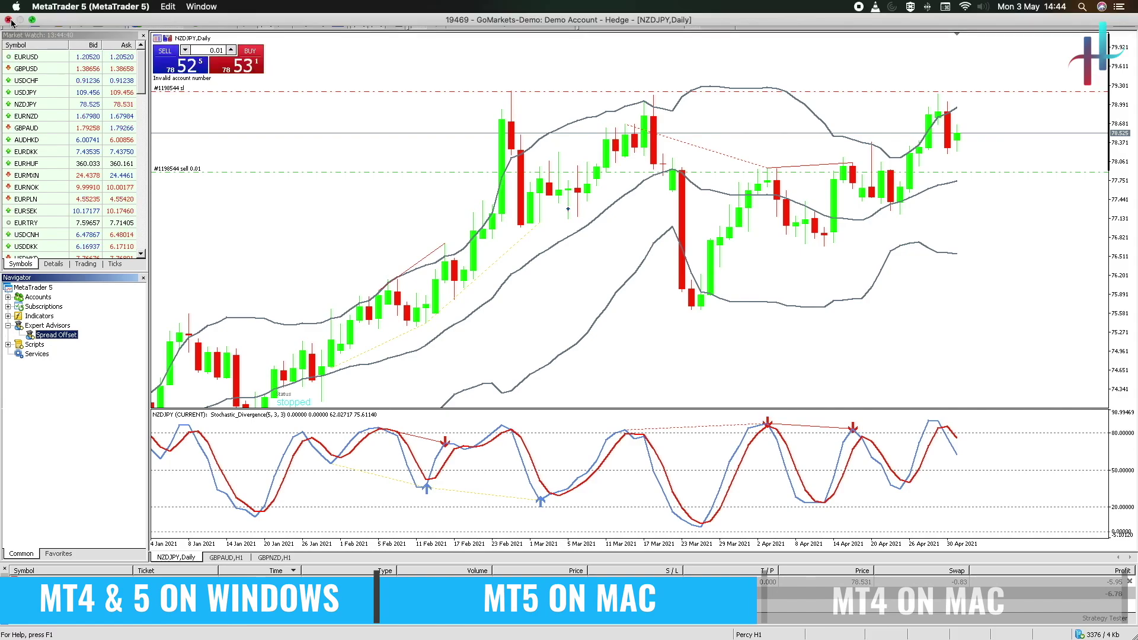
pyautogui.click(11, 20)
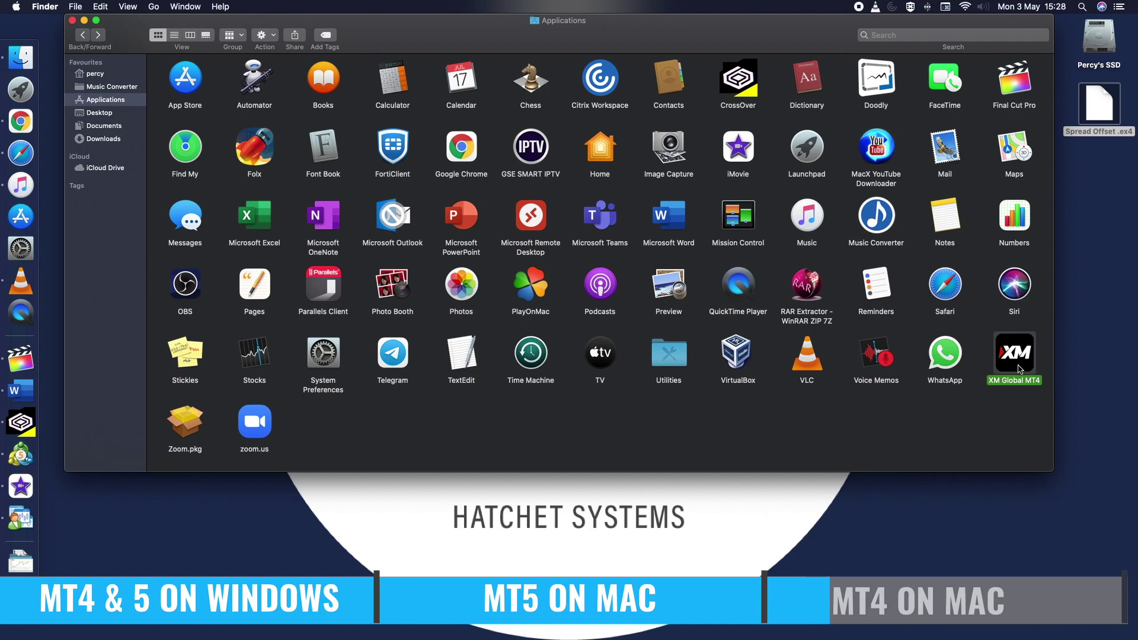
# - Browse XM Global MT4's package contents to drive_c/Program Files (x86)/XM Global MT4/MQL4/Experts
pyautogui.rightClick(1020, 364)
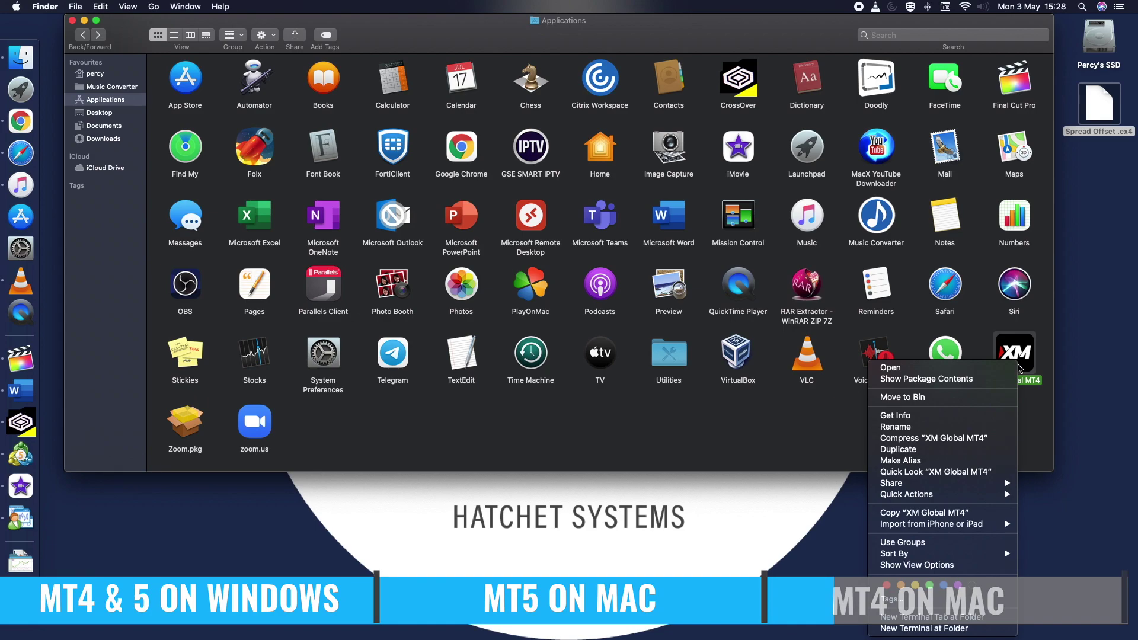
pyautogui.click(993, 382)
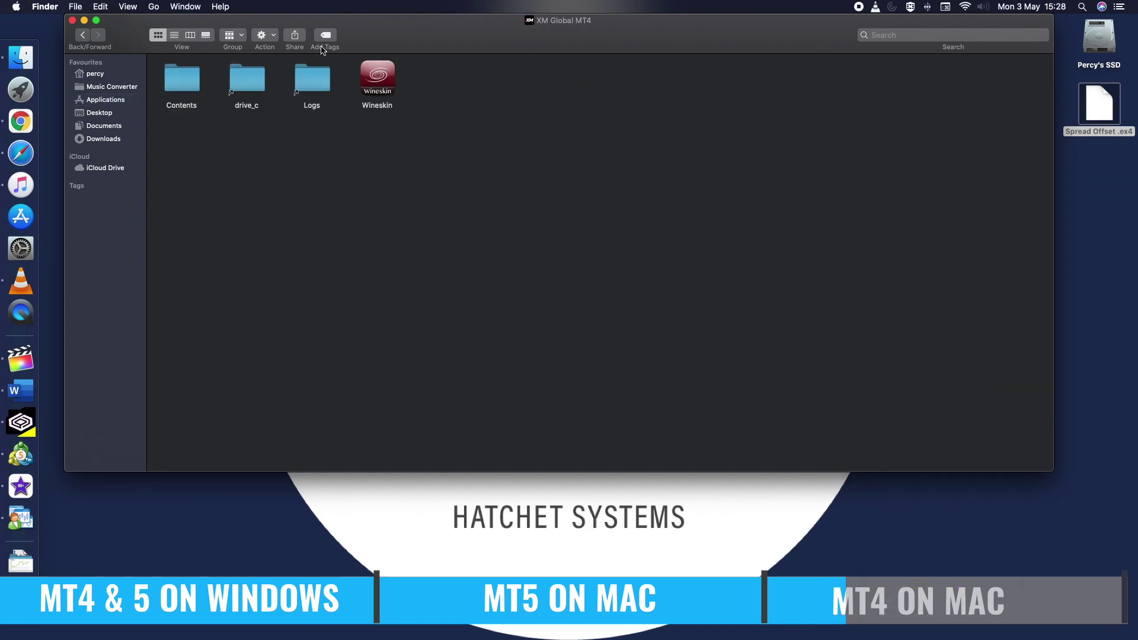
pyautogui.doubleClick(253, 78)
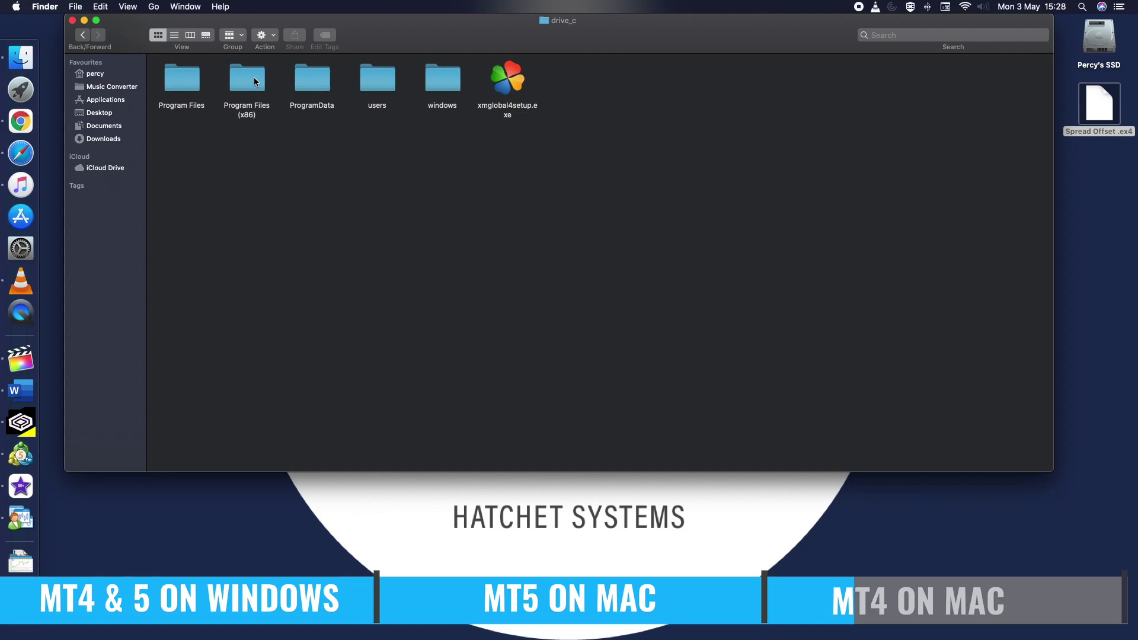
pyautogui.doubleClick(253, 78)
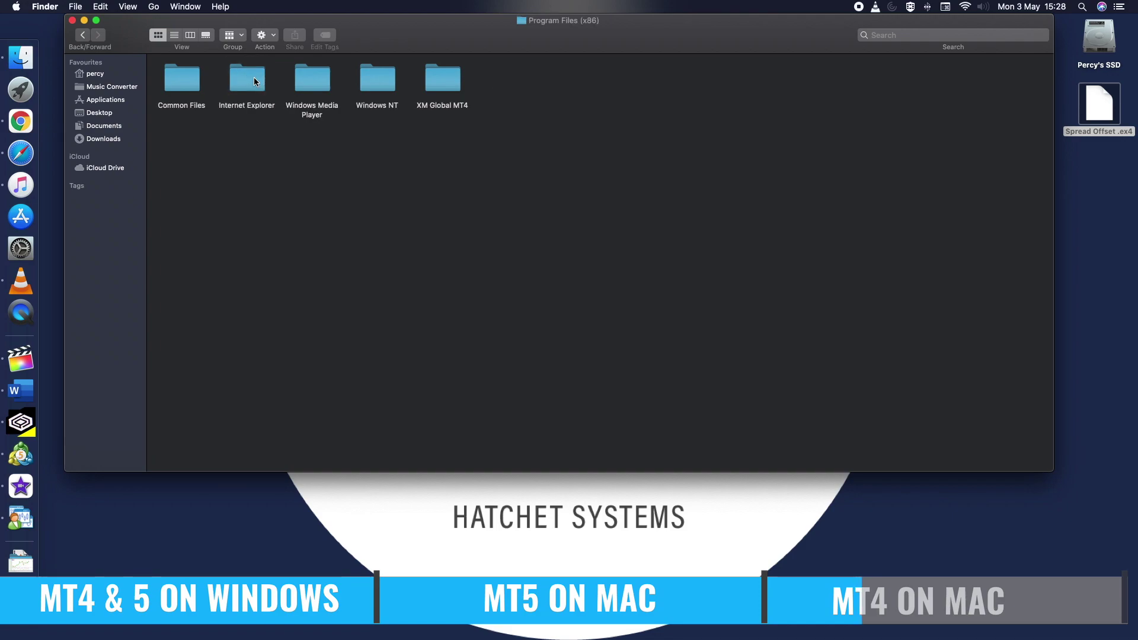
pyautogui.click(449, 87)
pyautogui.doubleClick(450, 87)
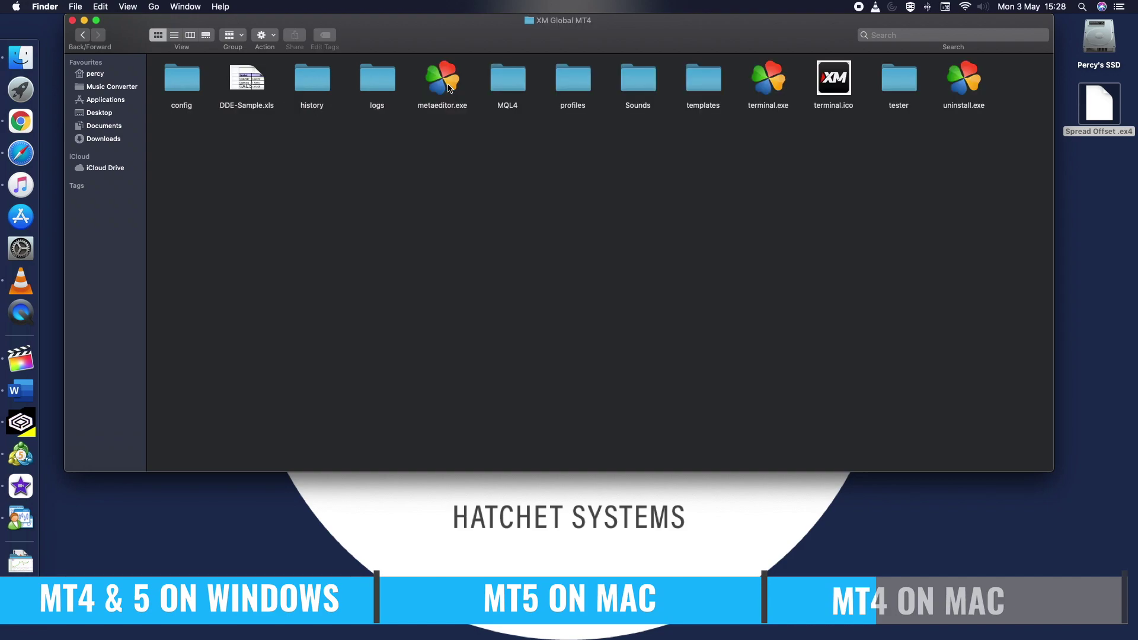
pyautogui.doubleClick(518, 88)
pyautogui.doubleClick(183, 76)
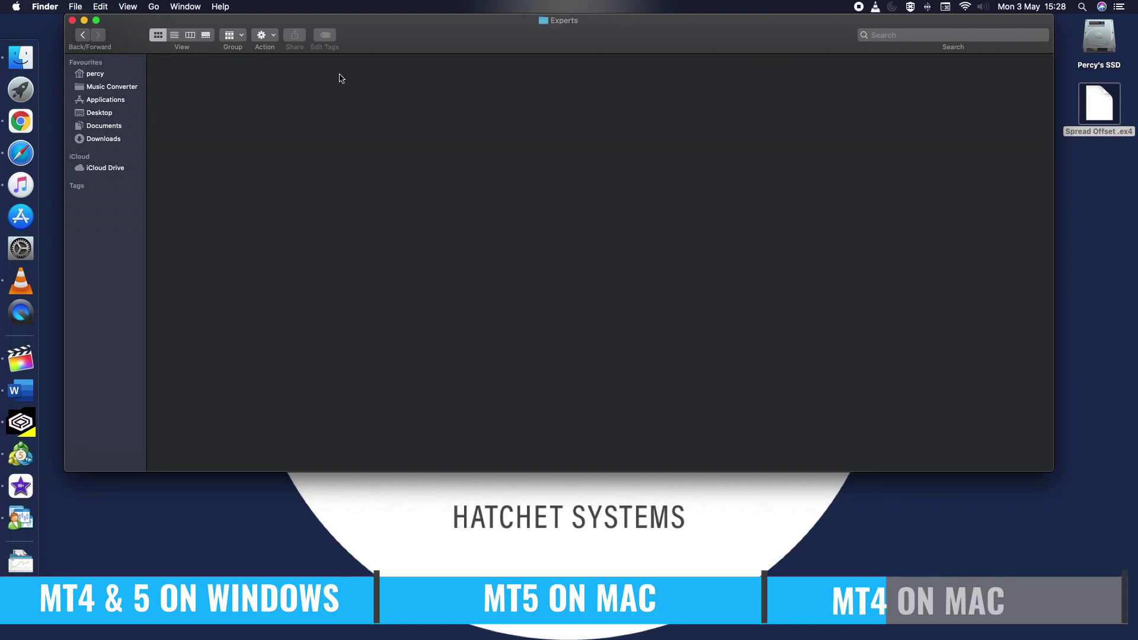
# - Copy Spread Offset.ex4 from the desktop and paste it into Experts
pyautogui.rightClick(1102, 98)
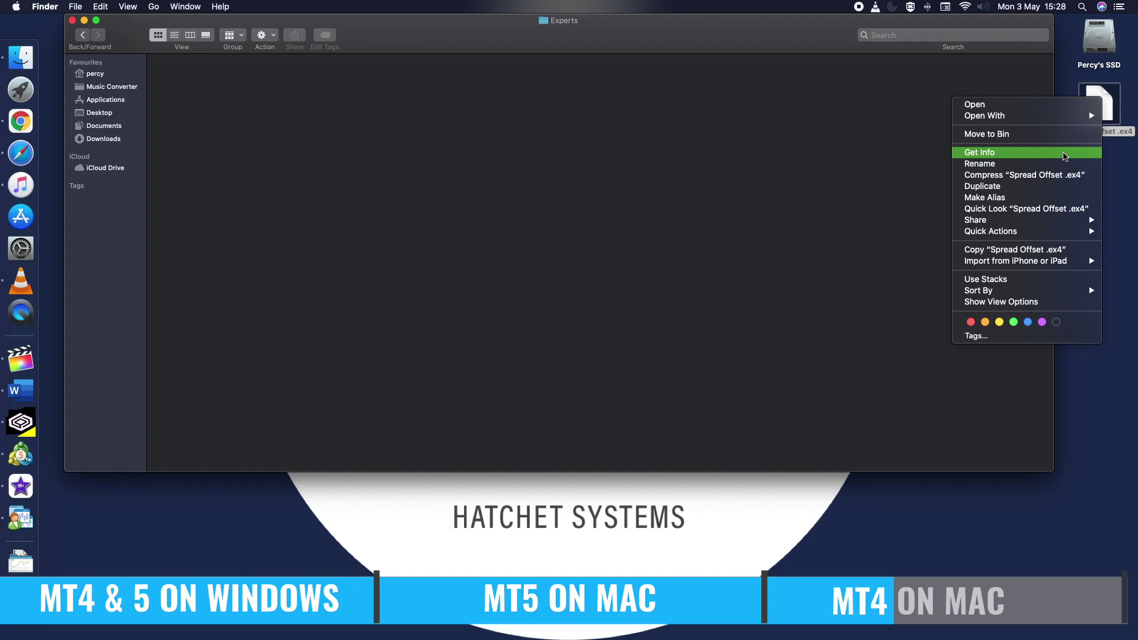
pyautogui.click(1050, 250)
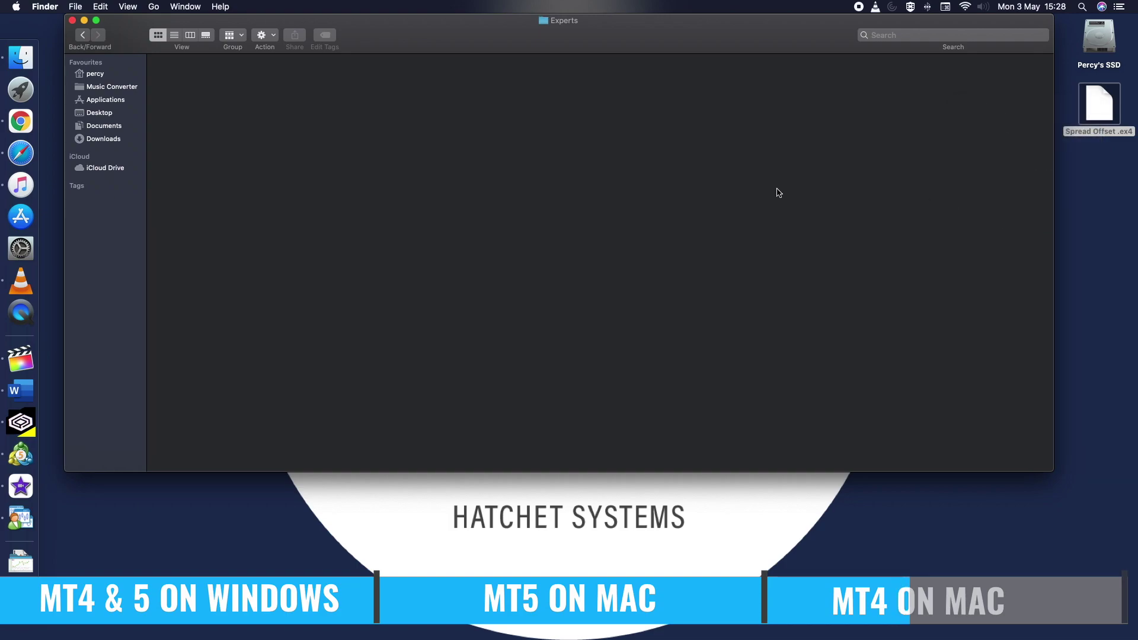
pyautogui.rightClick(436, 143)
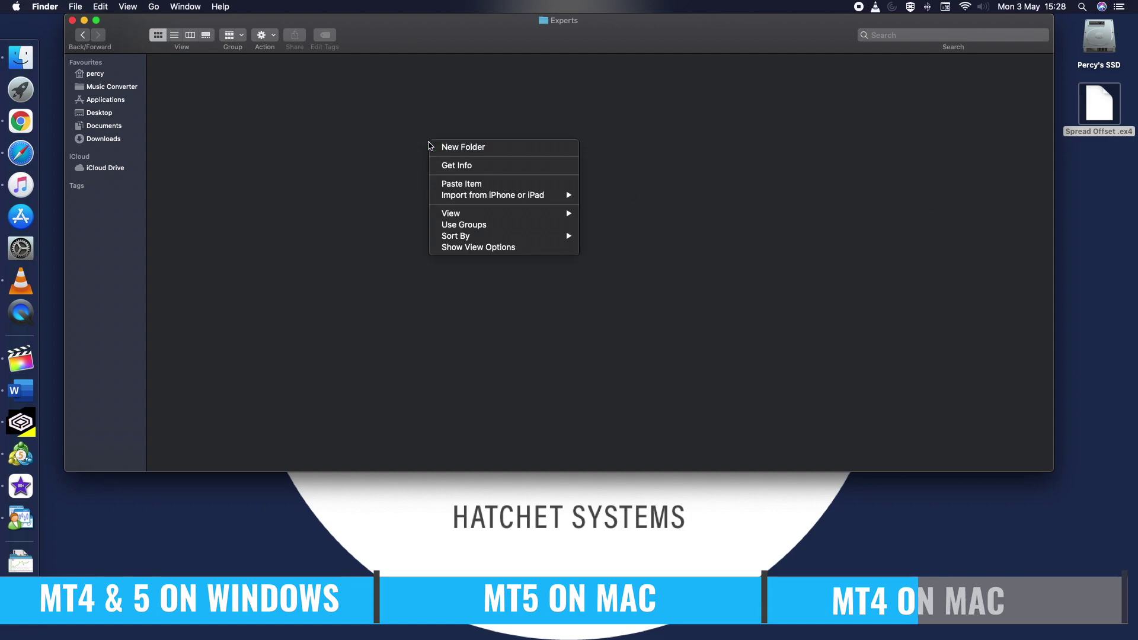
pyautogui.click(491, 185)
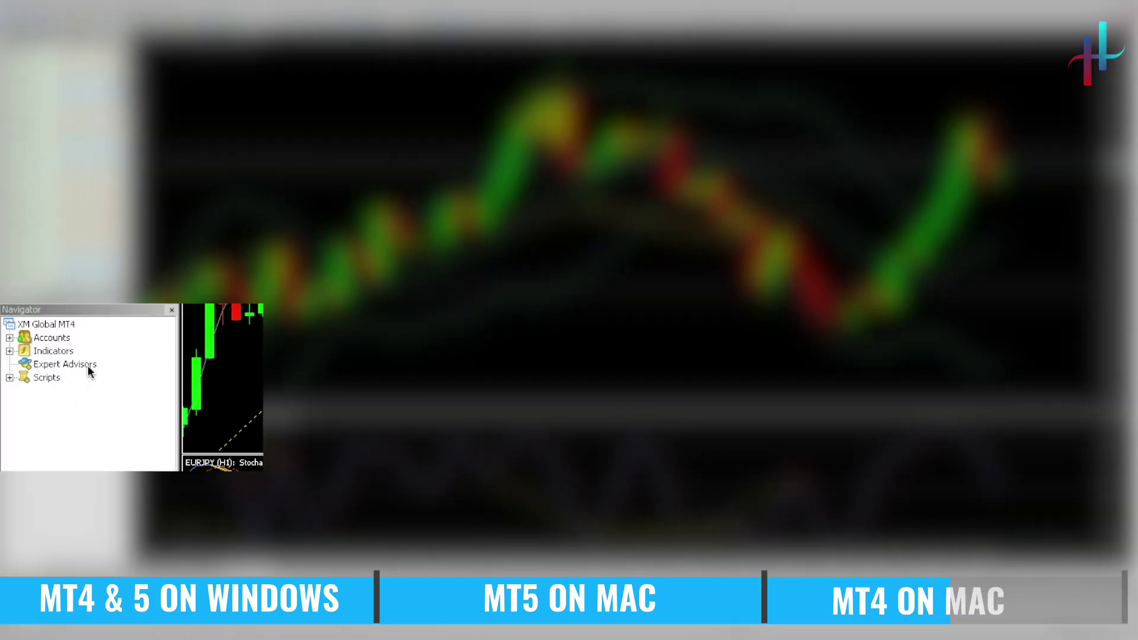
# - Refresh MetaTrader 4's Expert Advisors list, select Spread Offset, and toggle AutoTrading
pyautogui.click(88, 365)
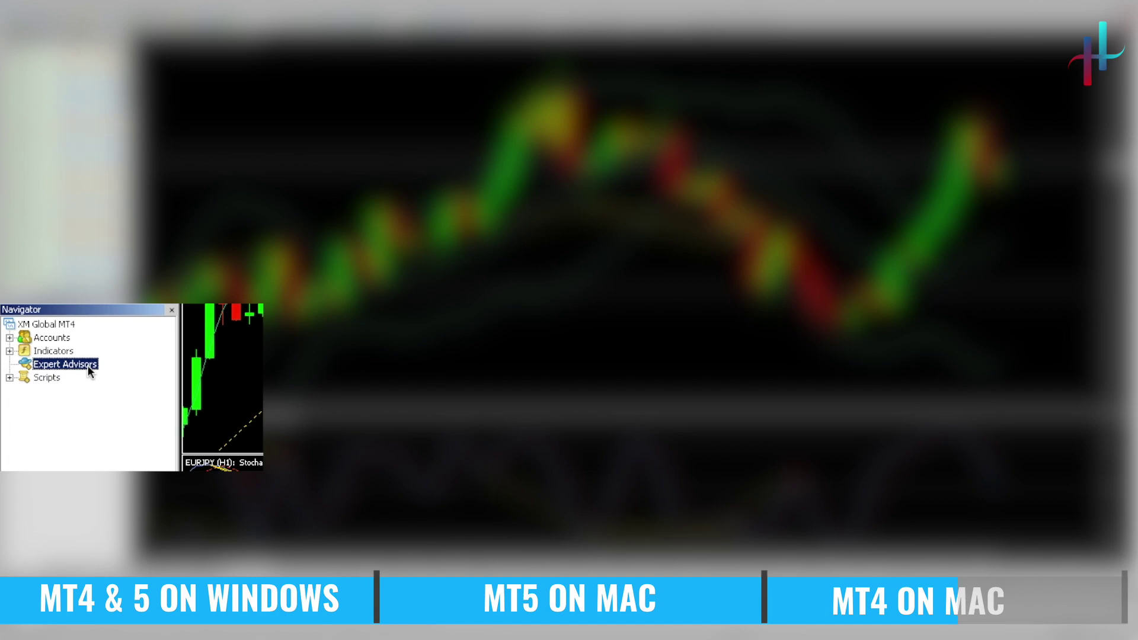
pyautogui.rightClick(87, 365)
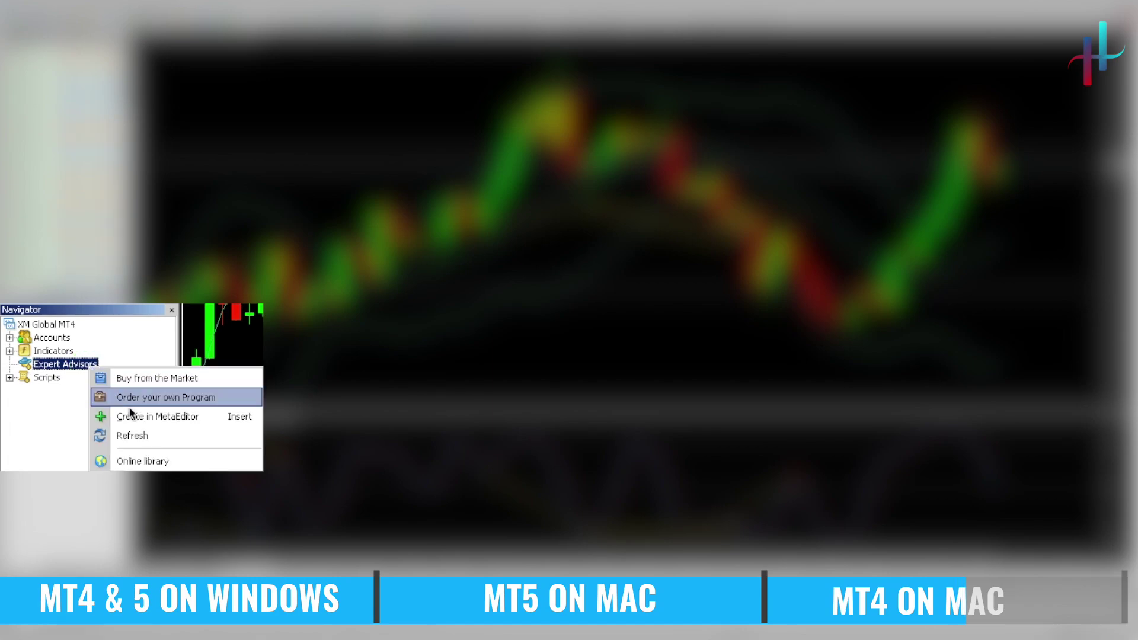
pyautogui.click(142, 437)
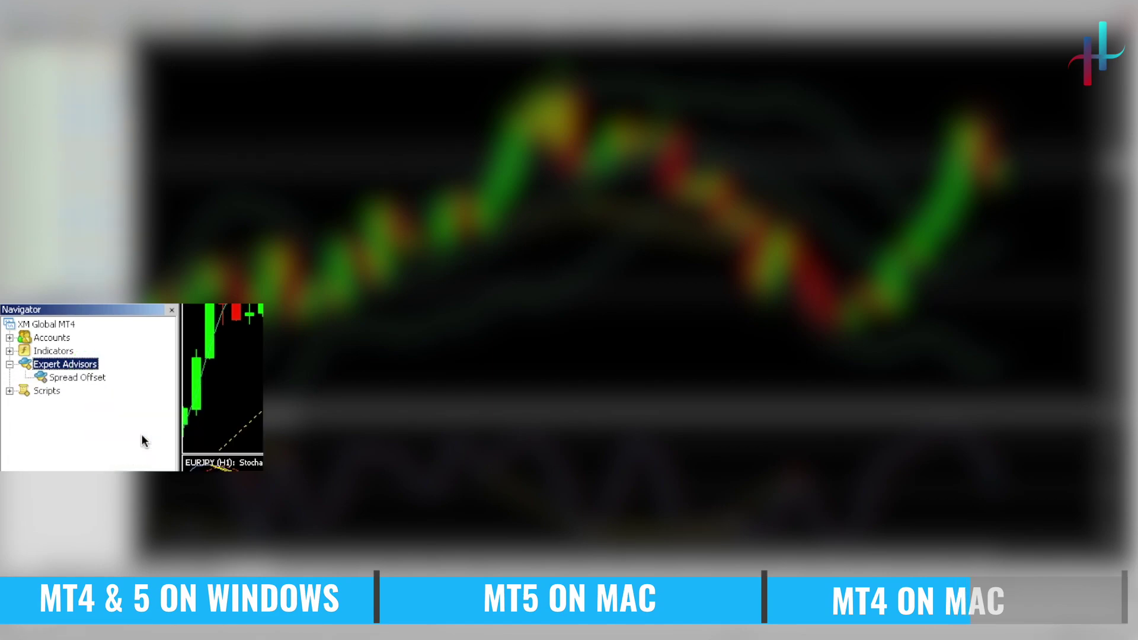
pyautogui.click(97, 378)
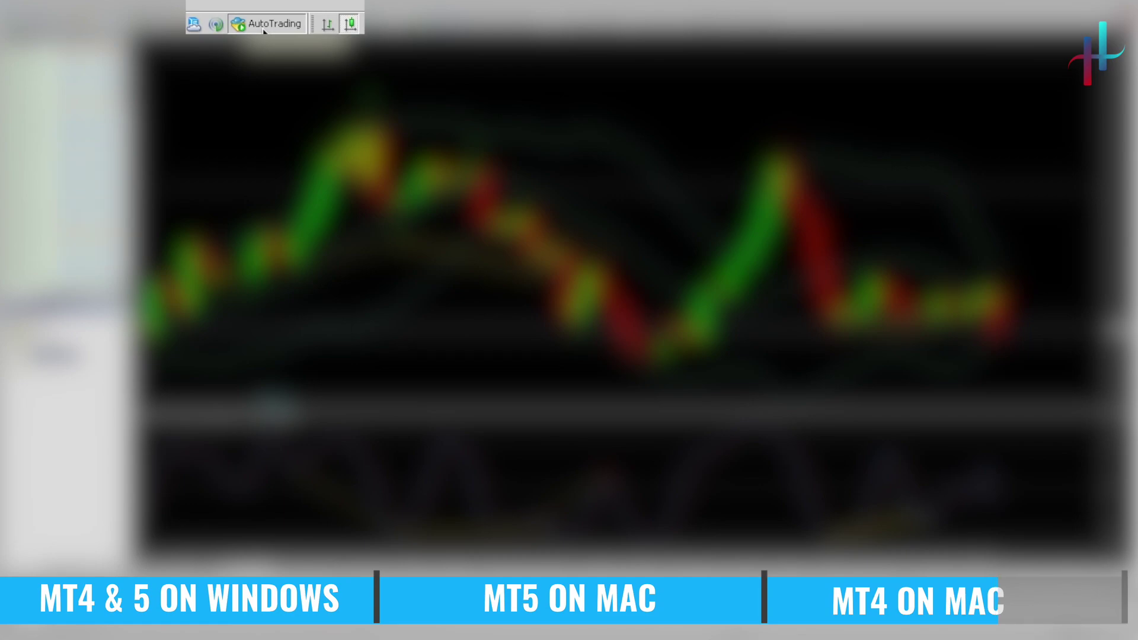
pyautogui.click(263, 30)
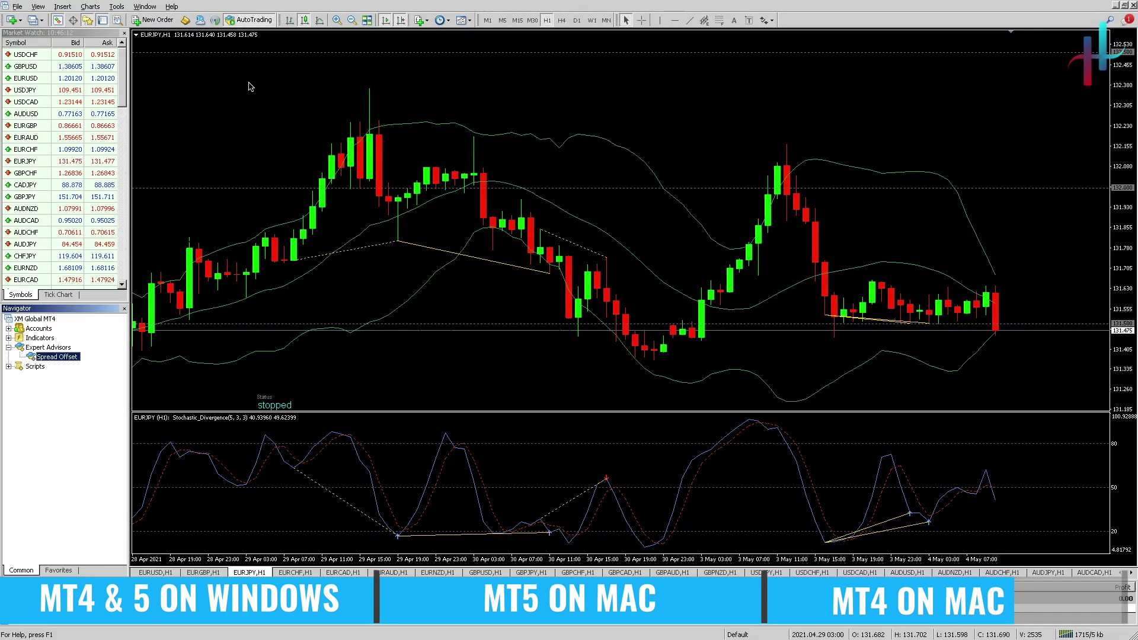
# - Tick Allow automated trading under Tools > Options > Expert Advisors and confirm with OK
pyautogui.click(112, 7)
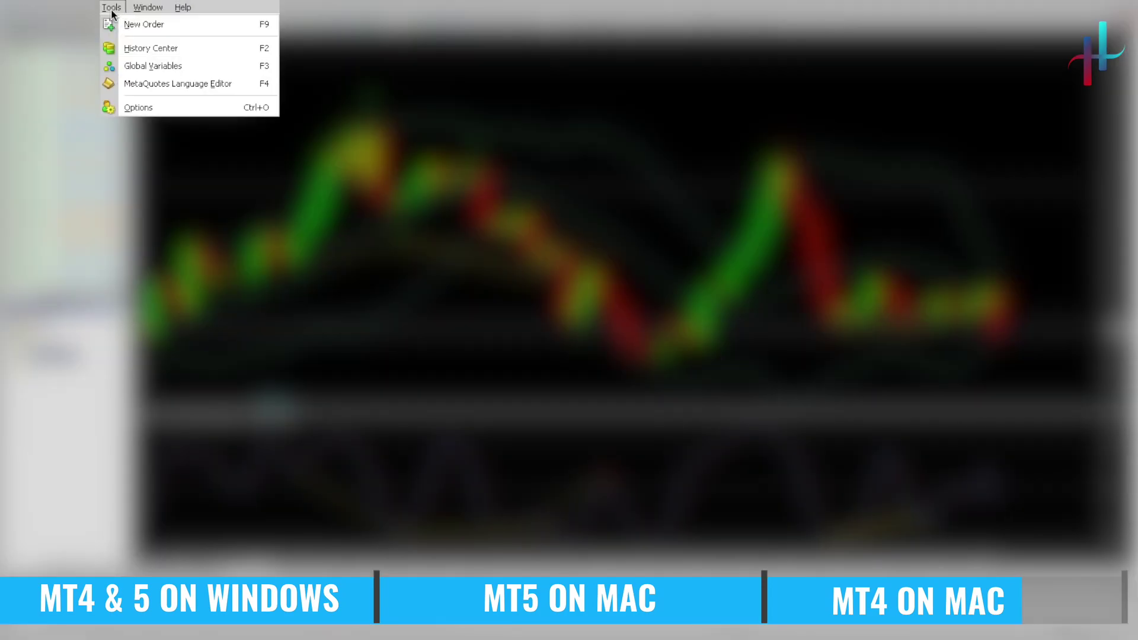
pyautogui.click(141, 106)
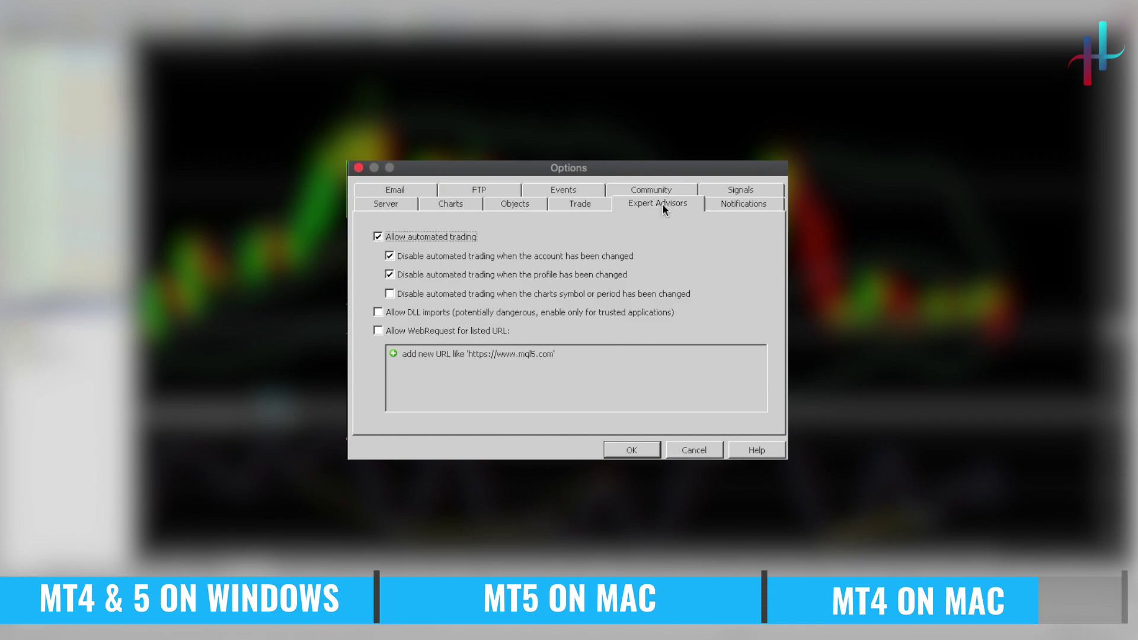
pyautogui.click(376, 236)
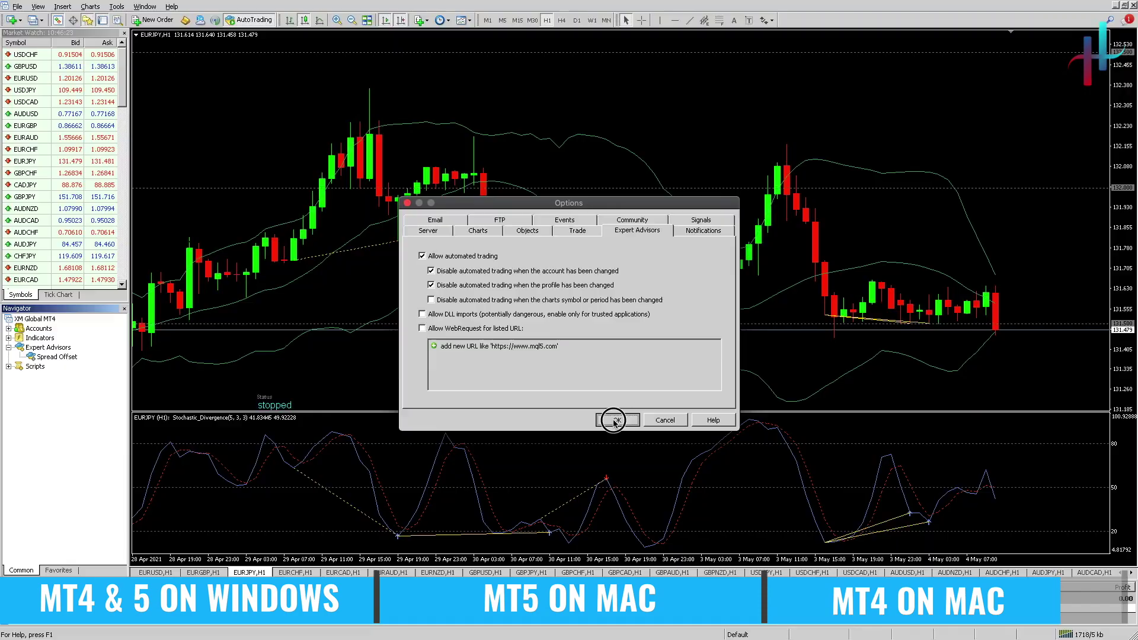
pyautogui.click(627, 449)
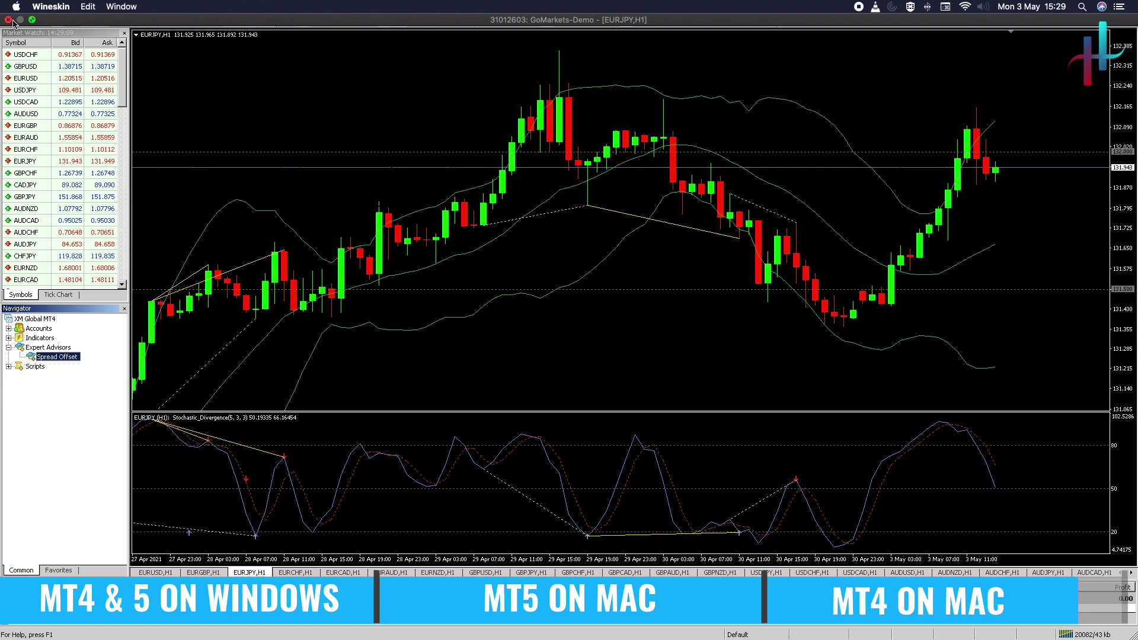
# - Close the MetaTrader 4 window to reveal the desktop with the Spread Offset .ex4 file
pyautogui.click(8, 19)
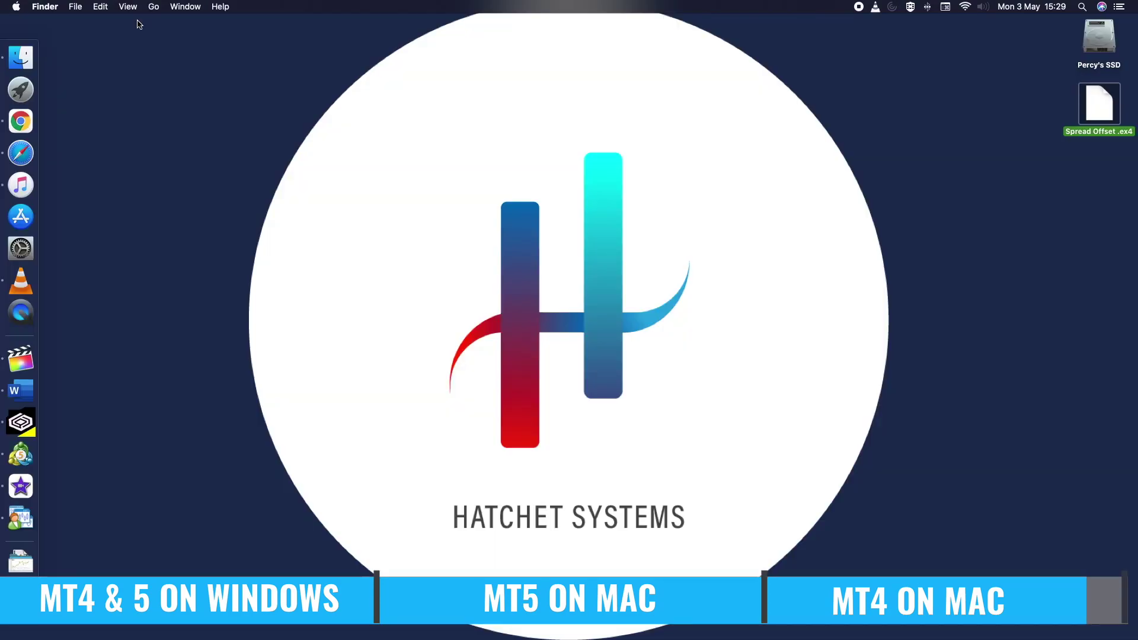